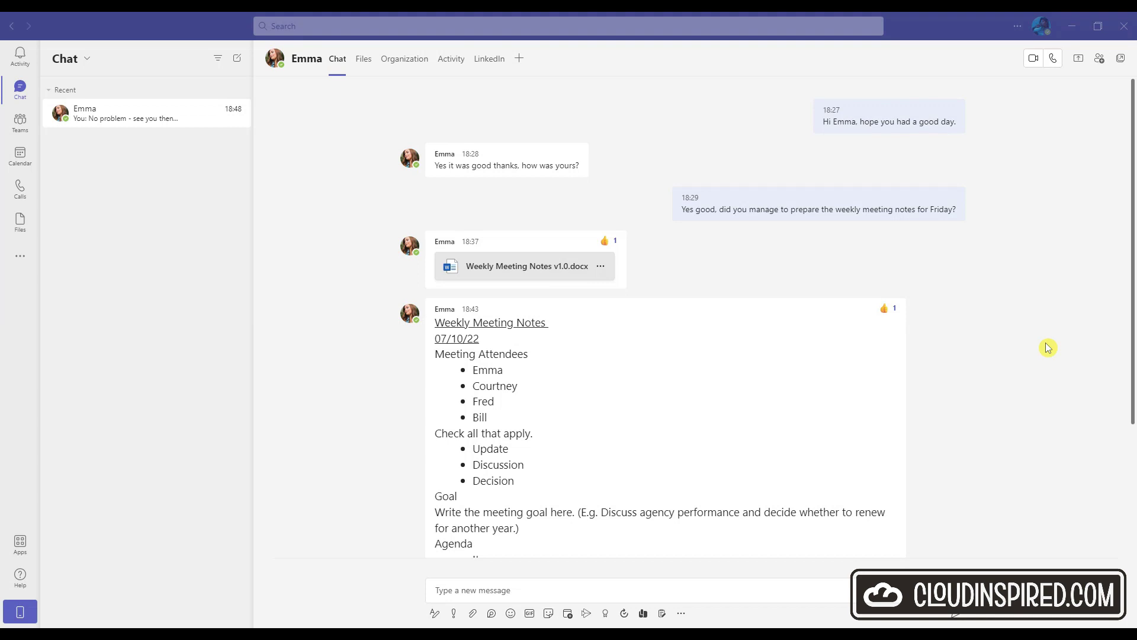
Start sharing the colleague's weekly meeting notes message to Outlook
{"action": "scroll", "coordinate": [1047, 347], "scroll_direction": "down", "scroll_amount": 2}
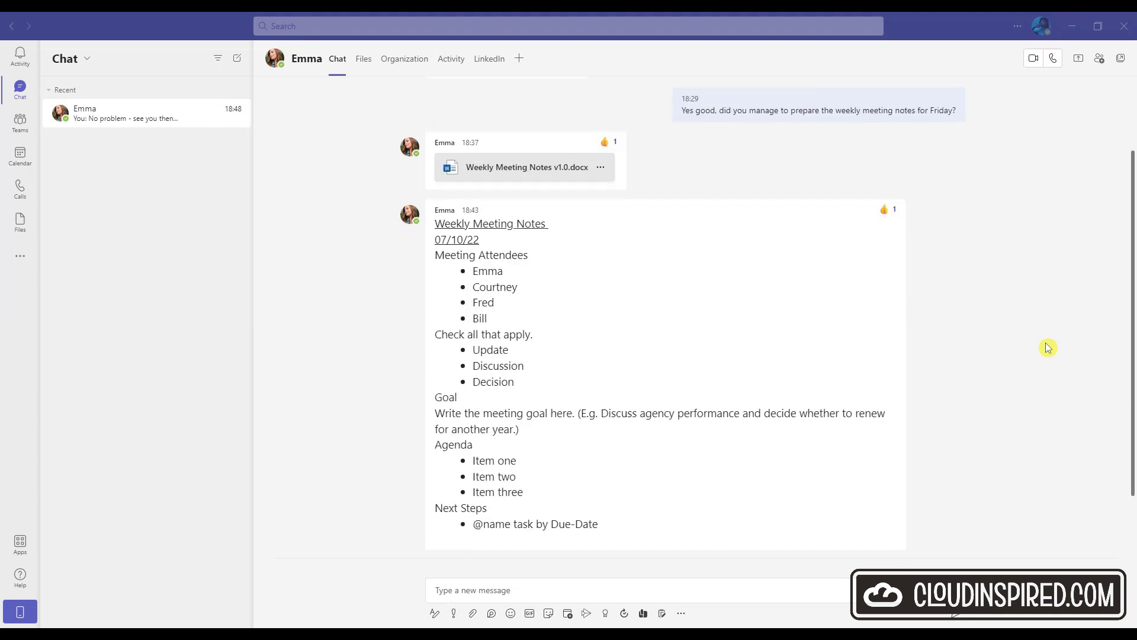
{"action": "scroll", "coordinate": [1048, 348], "scroll_direction": "down", "scroll_amount": 2}
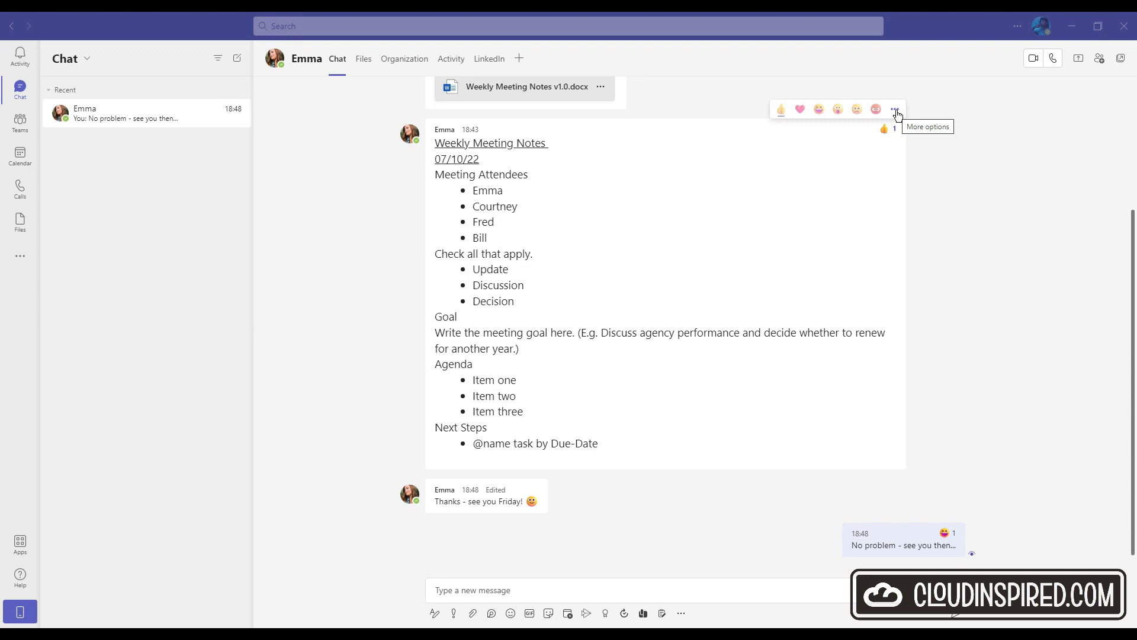
{"action": "left_click", "coordinate": [895, 110]}
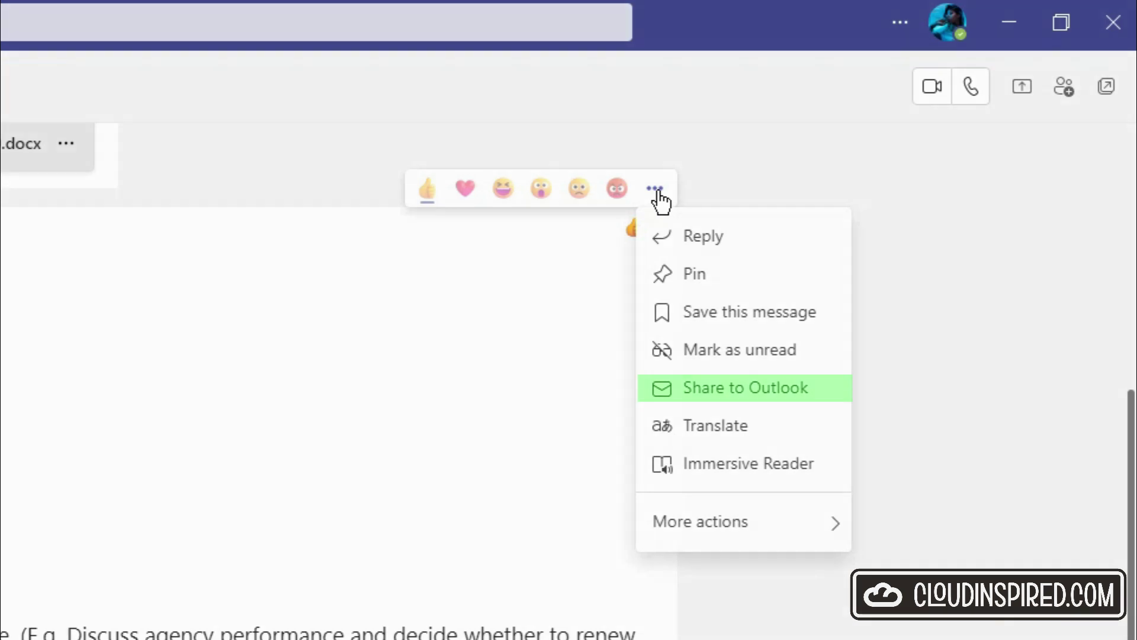
{"action": "left_click", "coordinate": [746, 387]}
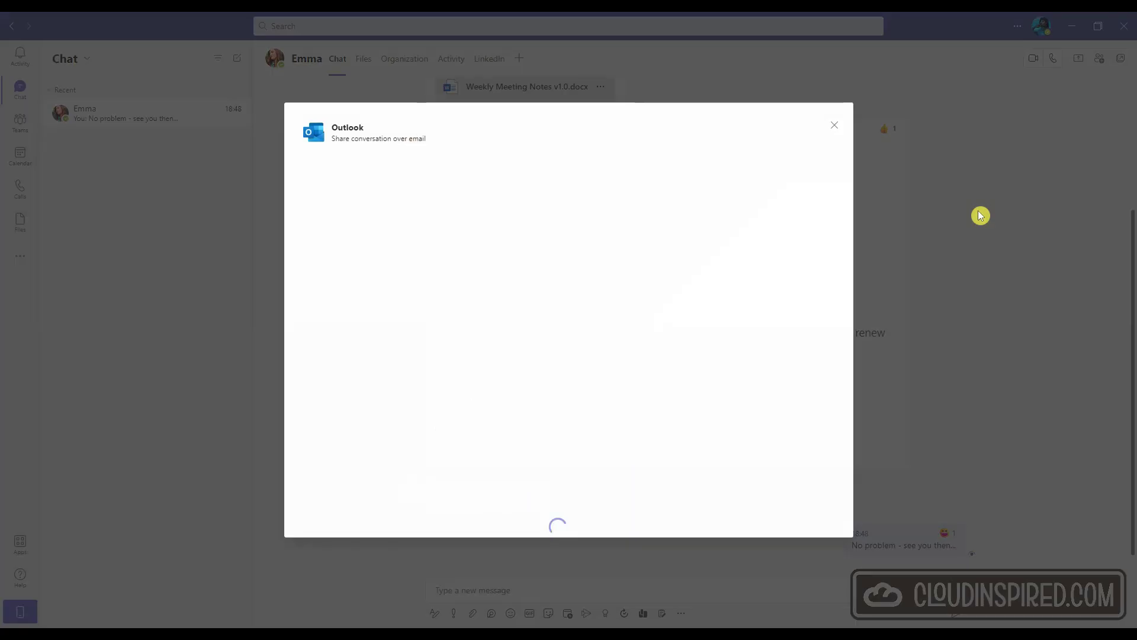
Address the email to All Company with two colleagues in copy, and send it
{"action": "type", "text": "a"}
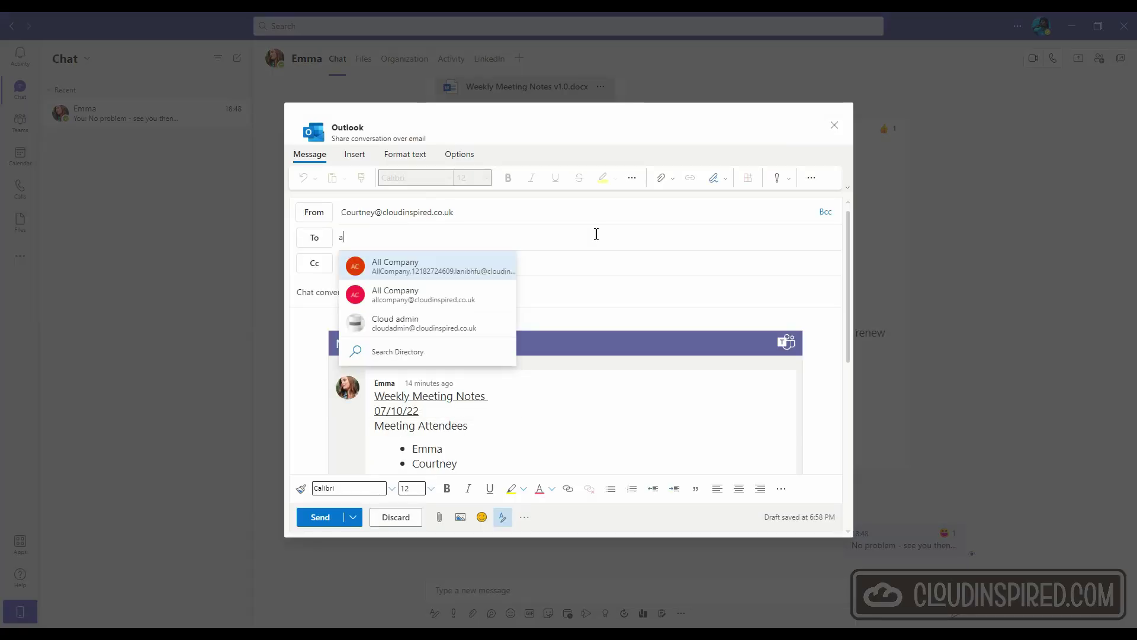
{"action": "left_click", "coordinate": [482, 294]}
{"action": "left_click", "coordinate": [485, 262]}
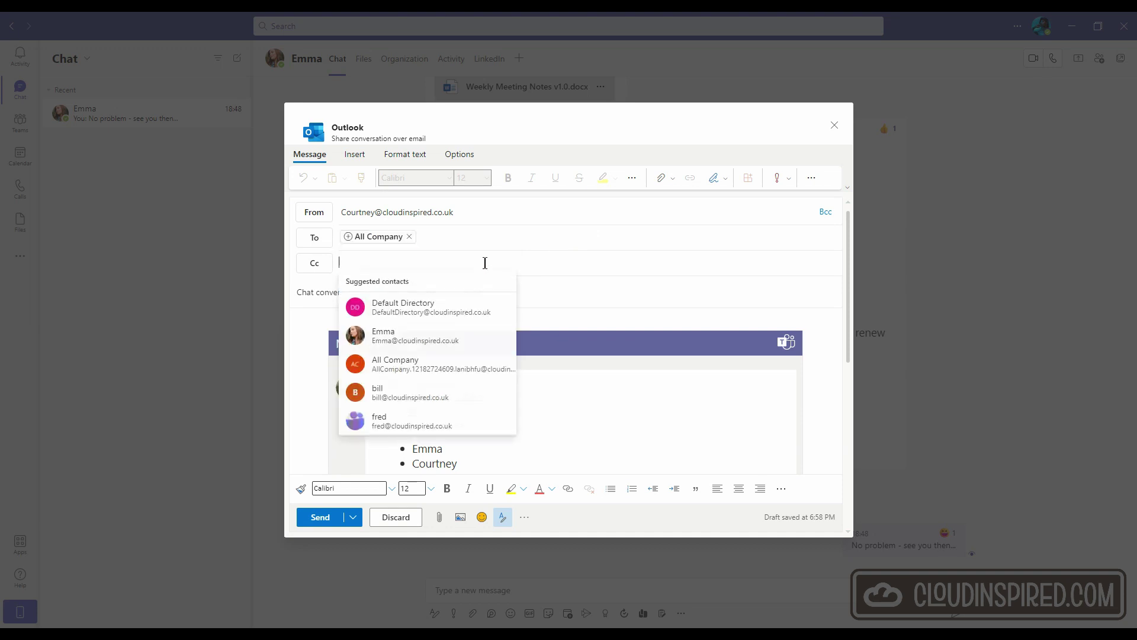
{"action": "type", "text": "f"}
{"action": "left_click", "coordinate": [444, 287]}
{"action": "type", "text": "b"}
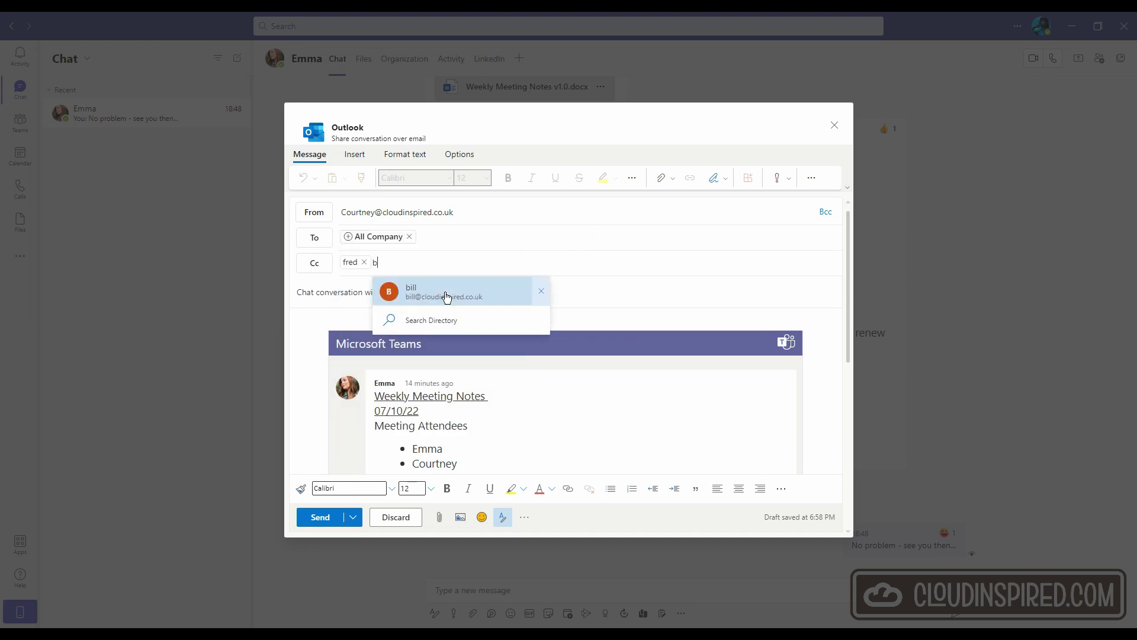
{"action": "left_click", "coordinate": [503, 297]}
{"action": "left_click", "coordinate": [328, 520]}
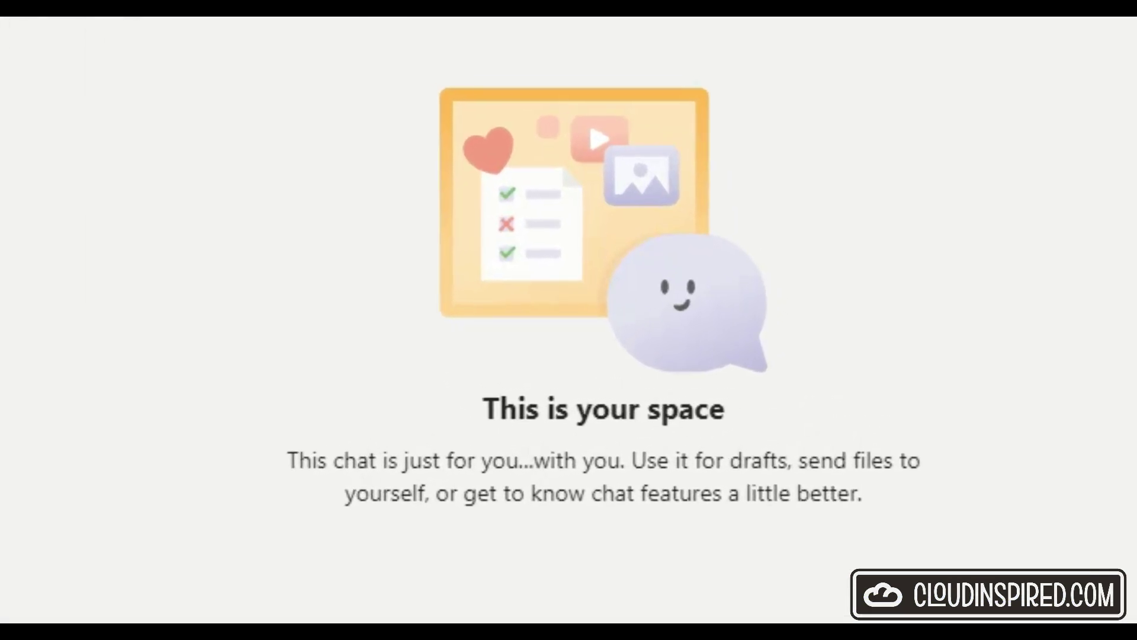
Send the message "Hello" in the personal chat with yourself
{"action": "left_click", "coordinate": [424, 603]}
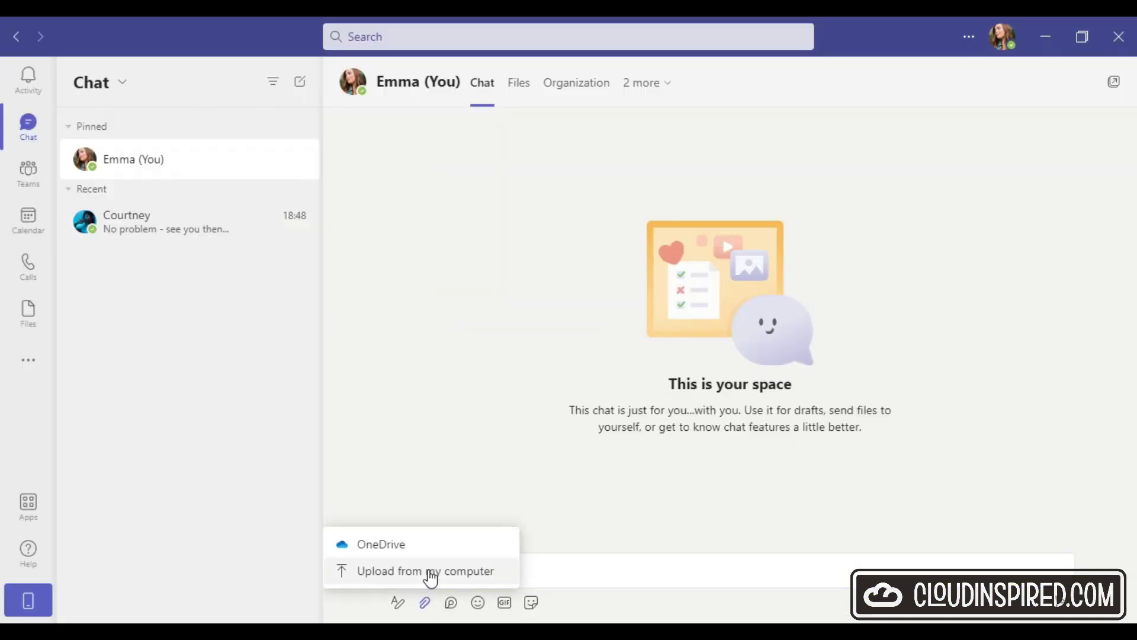
{"action": "left_click", "coordinate": [468, 554]}
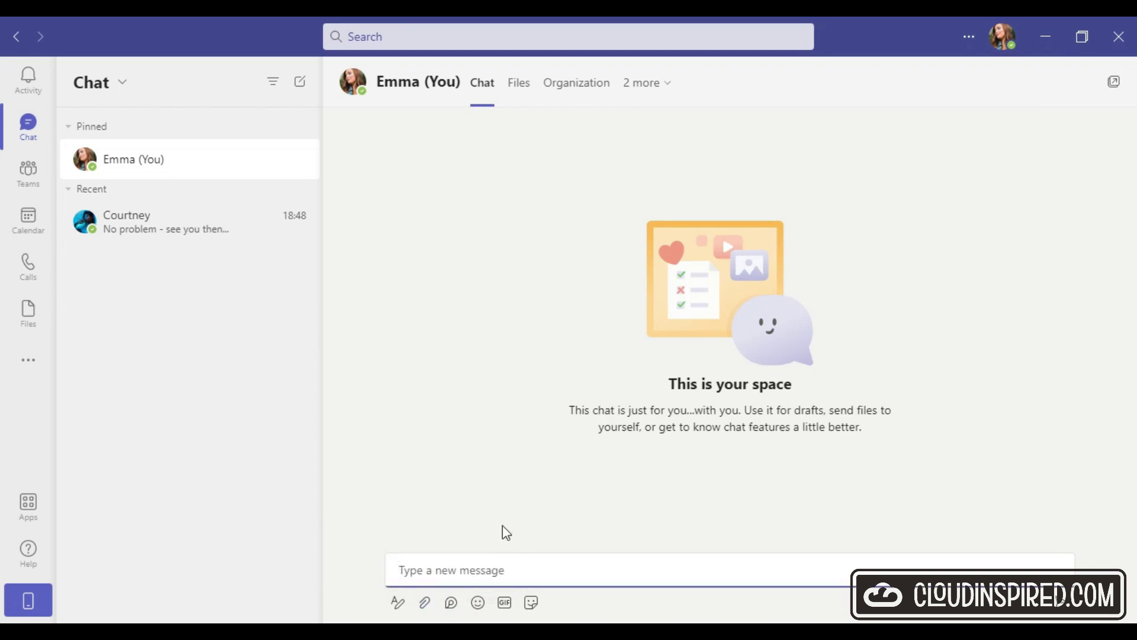
{"action": "type", "text": "Hello"}
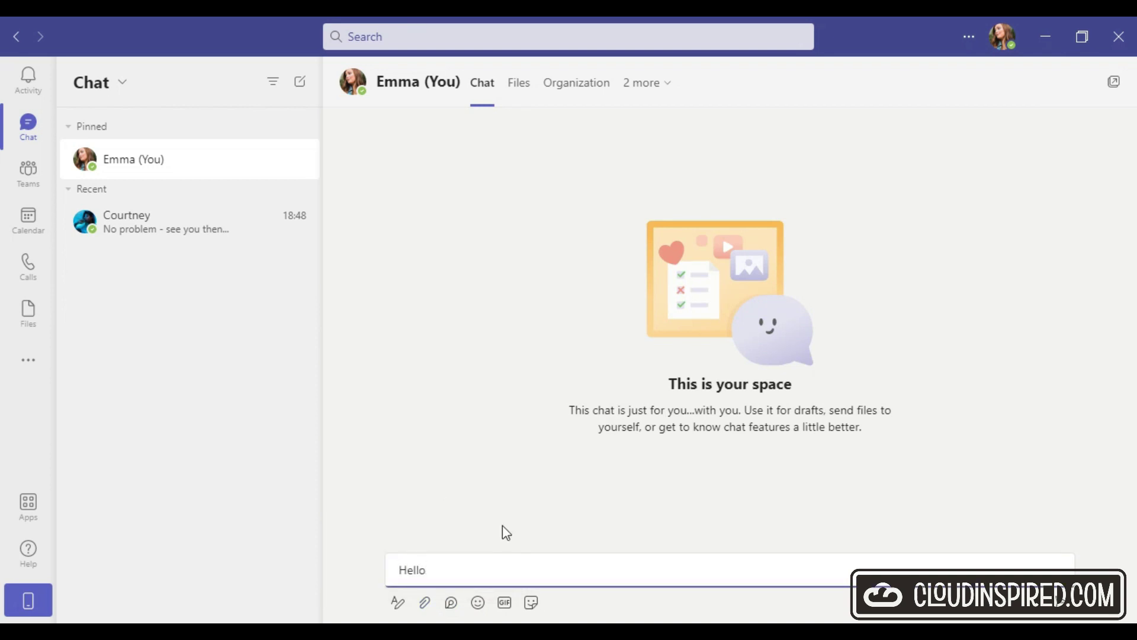
{"action": "key", "text": "Return"}
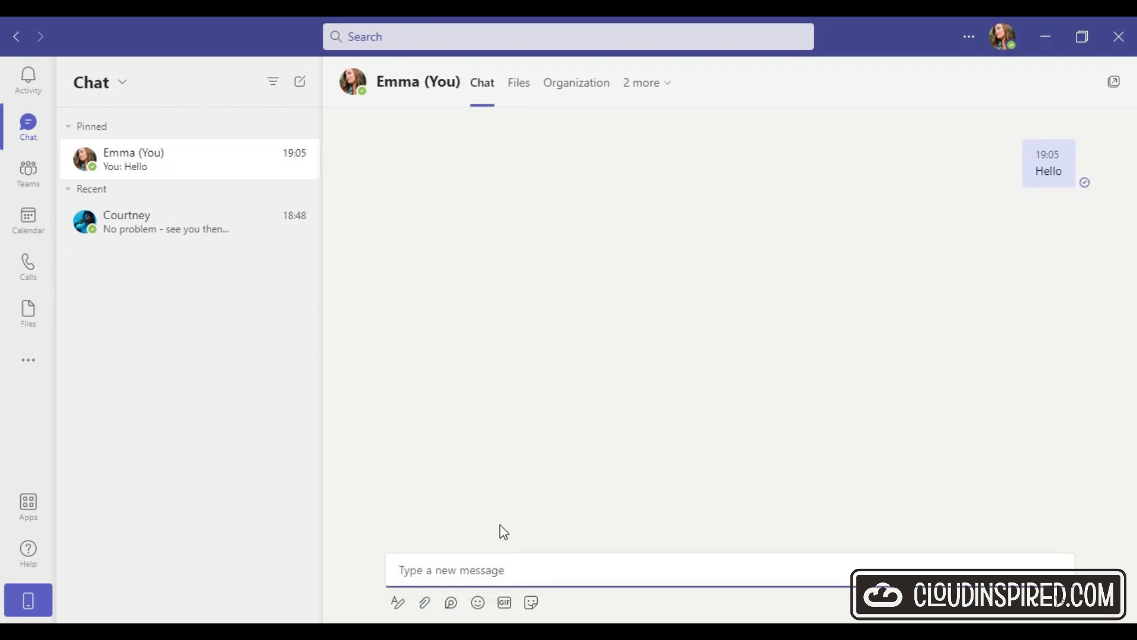
Send the baseball home run GIF in the self-chat and toggle its playback
{"action": "left_click", "coordinate": [504, 602]}
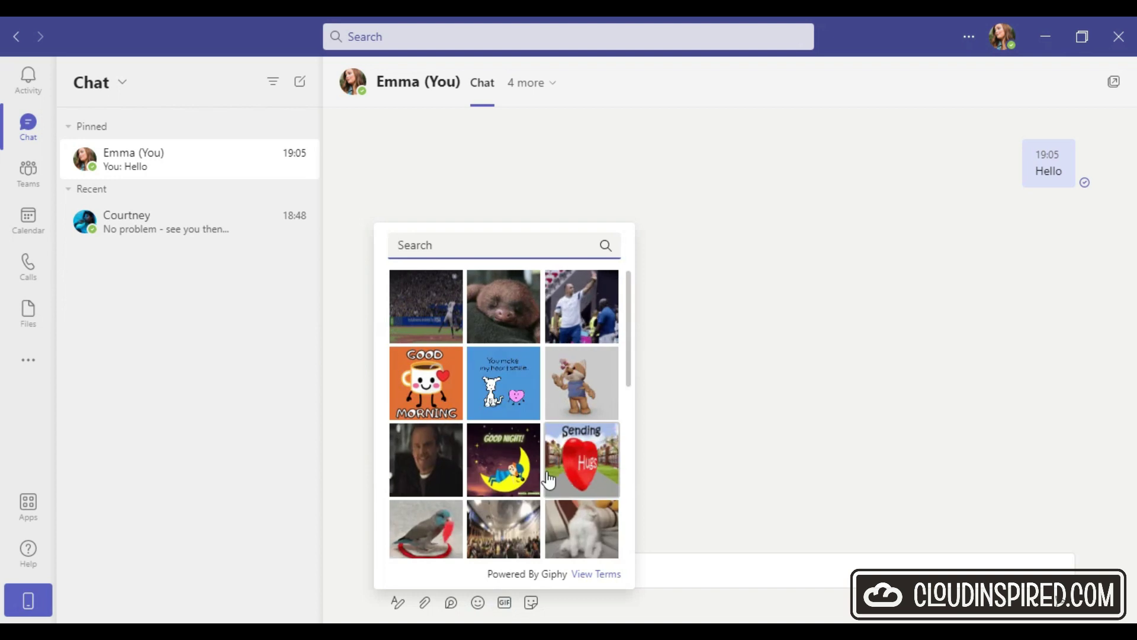
{"action": "left_click", "coordinate": [460, 318]}
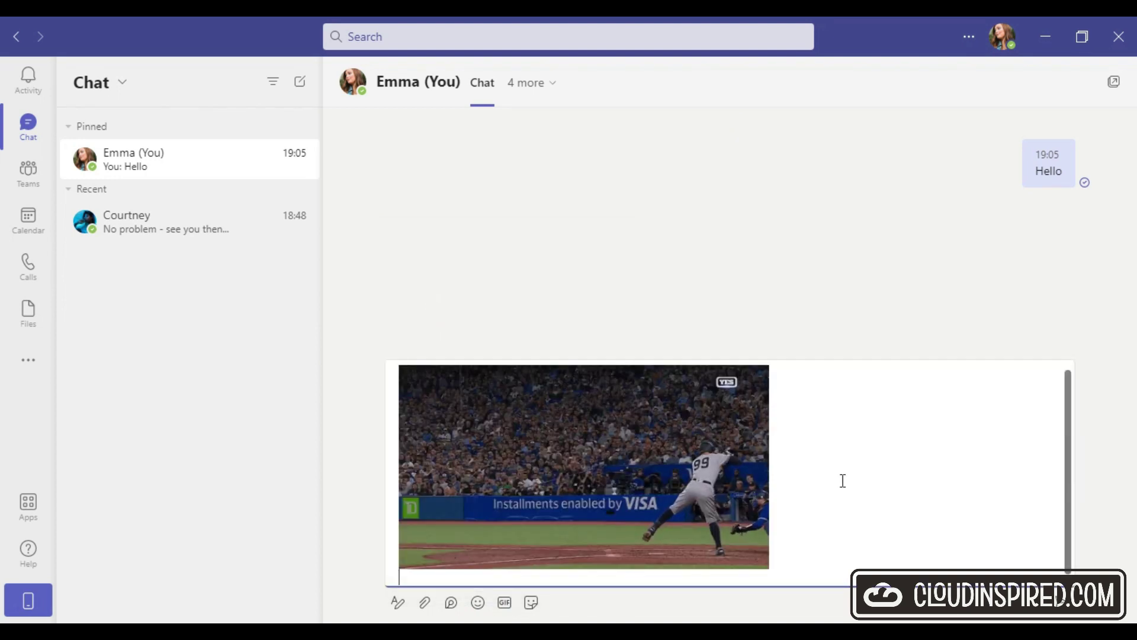
{"action": "left_click", "coordinate": [1062, 603]}
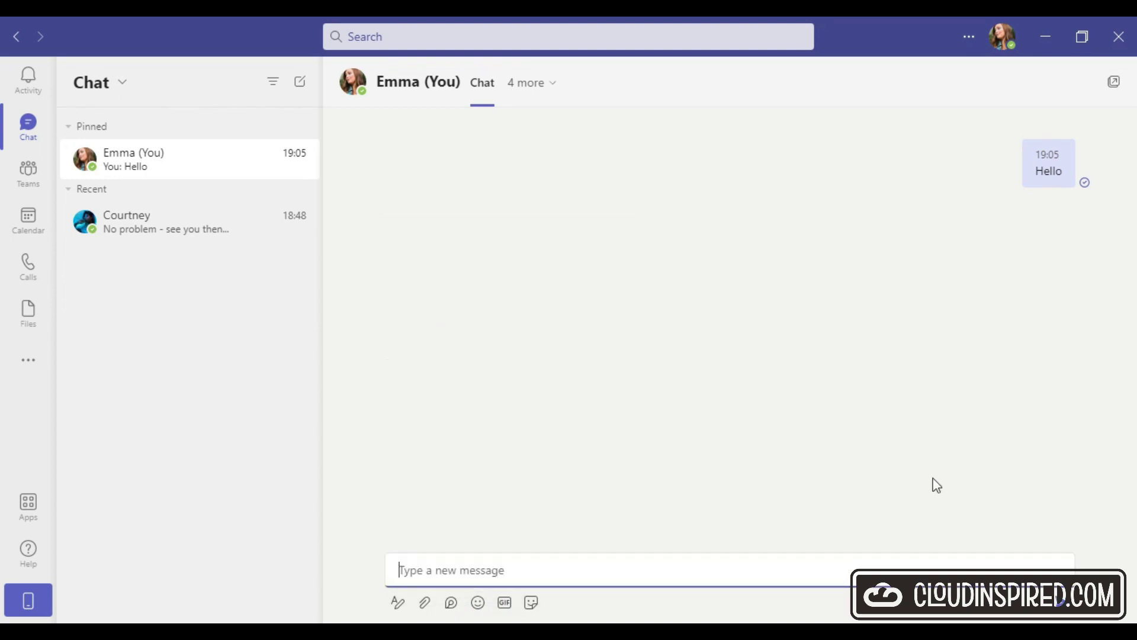
{"action": "left_click", "coordinate": [893, 296]}
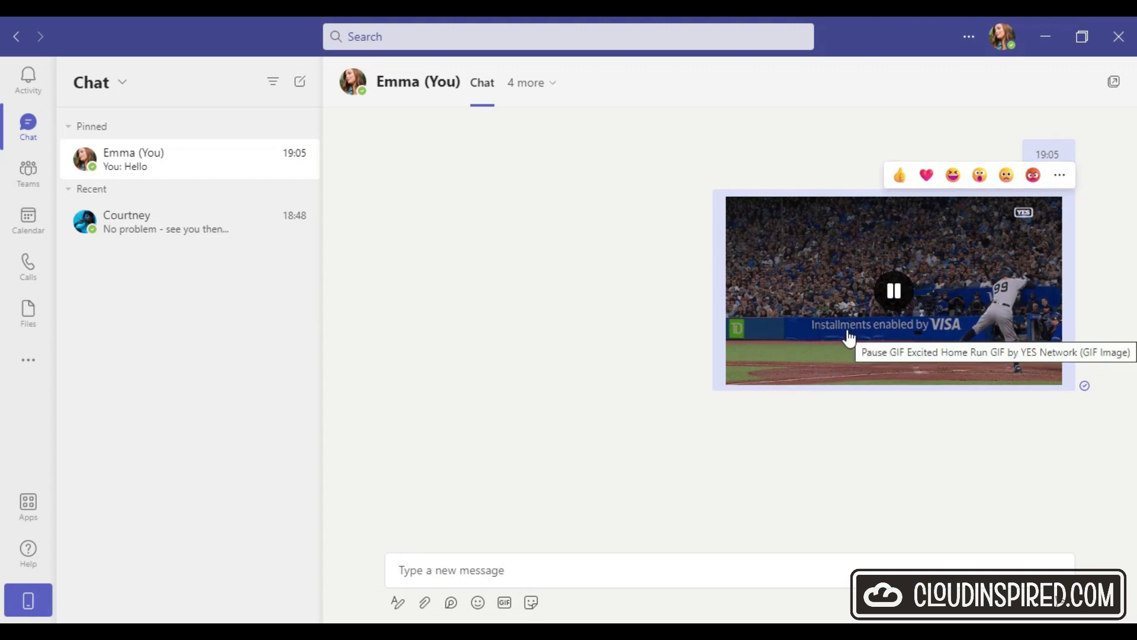
View the files shared in the self-chat and return to the conversation
{"action": "left_click", "coordinate": [531, 83]}
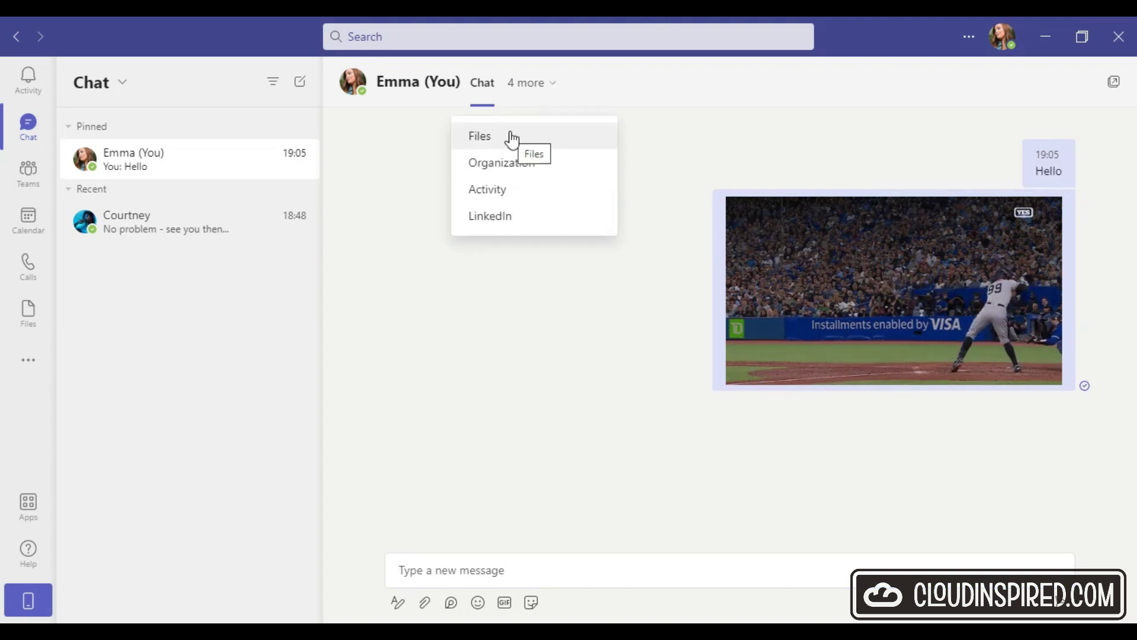
{"action": "left_click", "coordinate": [512, 137]}
{"action": "left_click", "coordinate": [482, 82]}
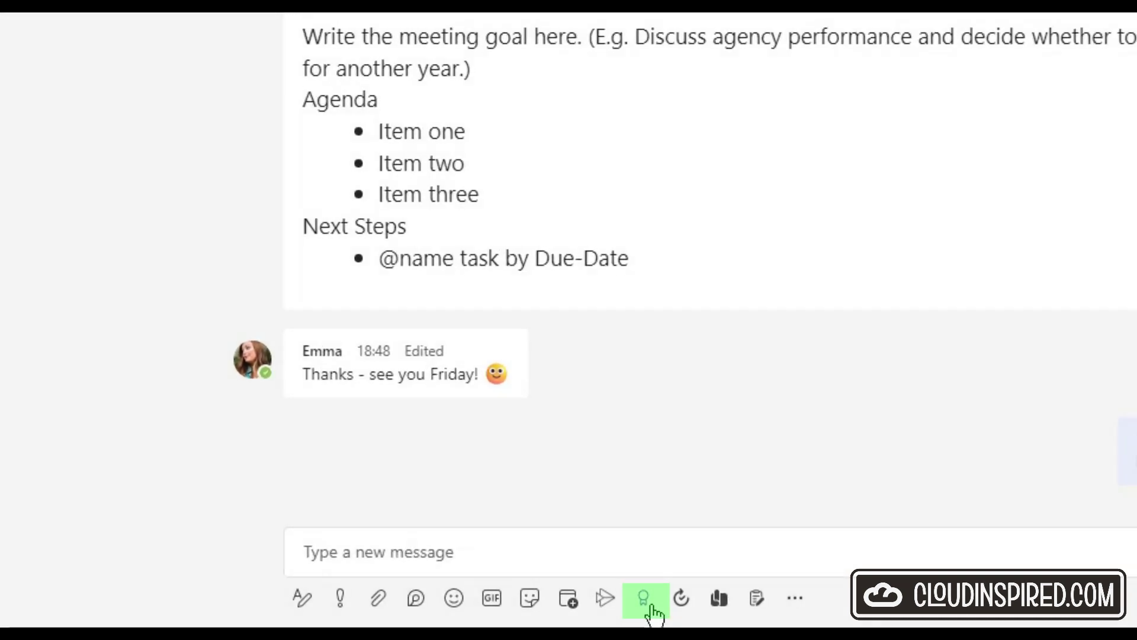
Send the colleague praise with the Thank you badge and a note thanking them for sending the meeting notes, ending "Good work!!"
{"action": "left_click", "coordinate": [605, 613]}
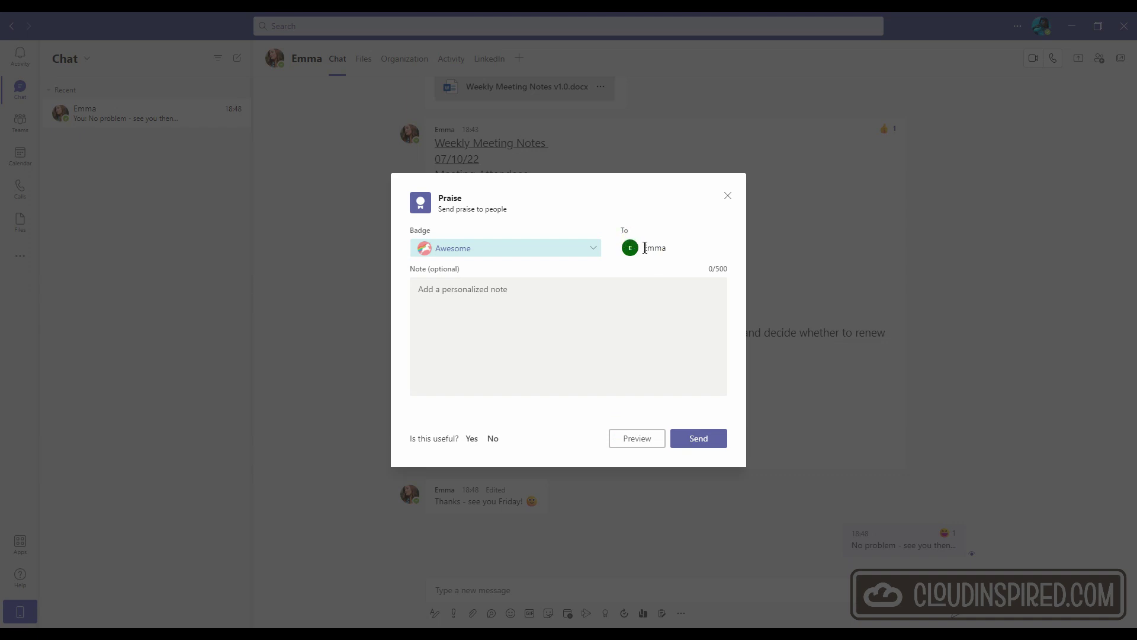
{"action": "left_click", "coordinate": [596, 252]}
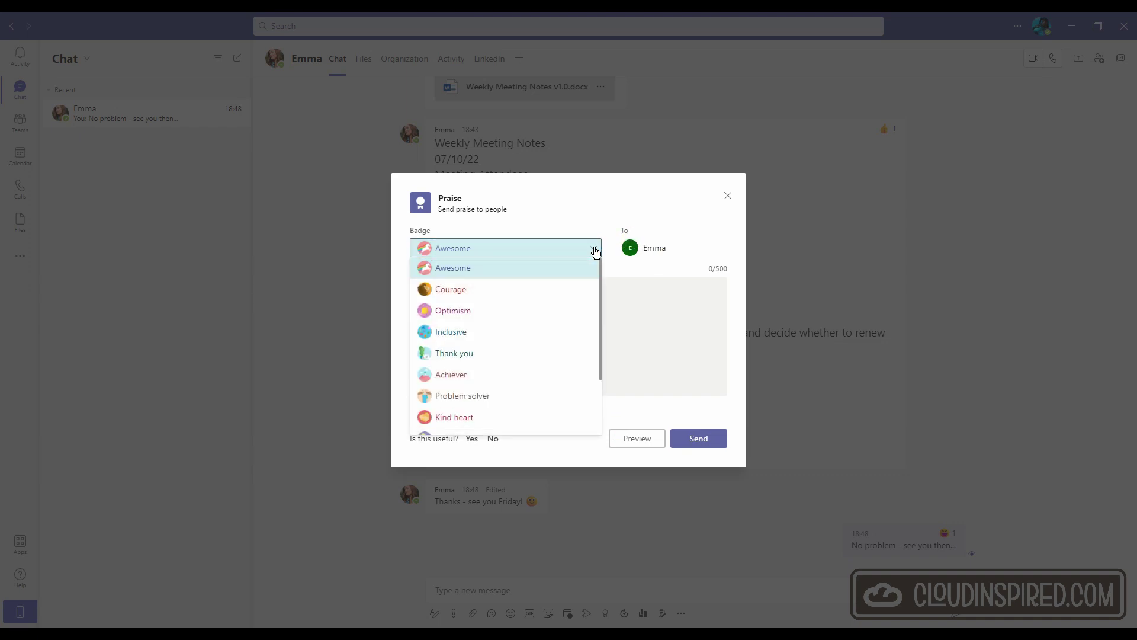
{"action": "scroll", "coordinate": [602, 308], "scroll_direction": "down", "scroll_amount": 2}
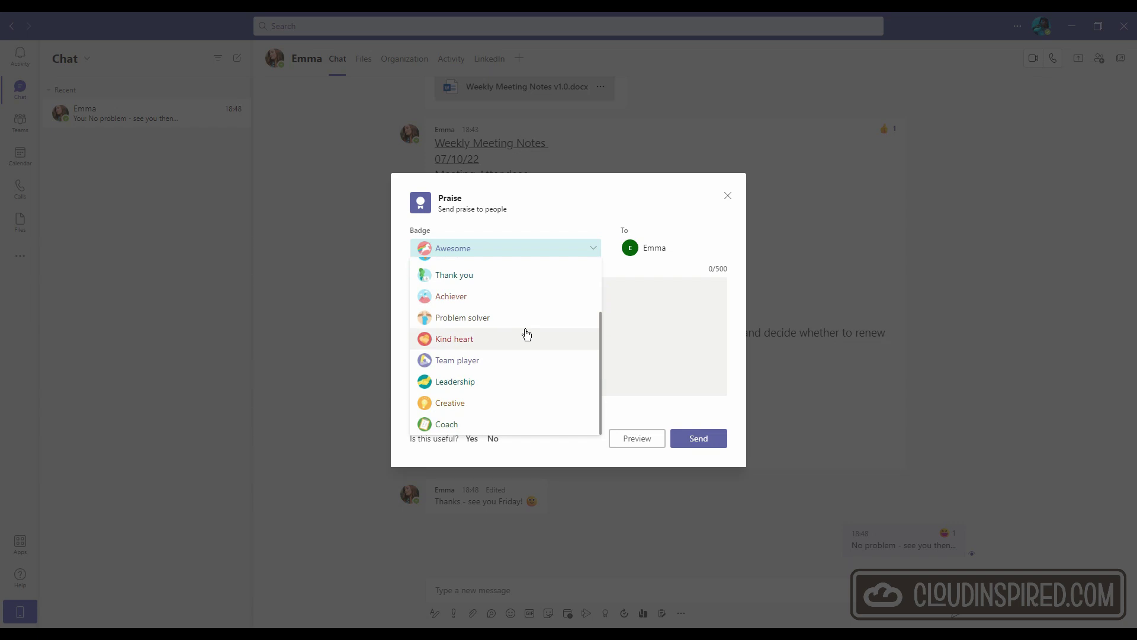
{"action": "left_click", "coordinate": [479, 274]}
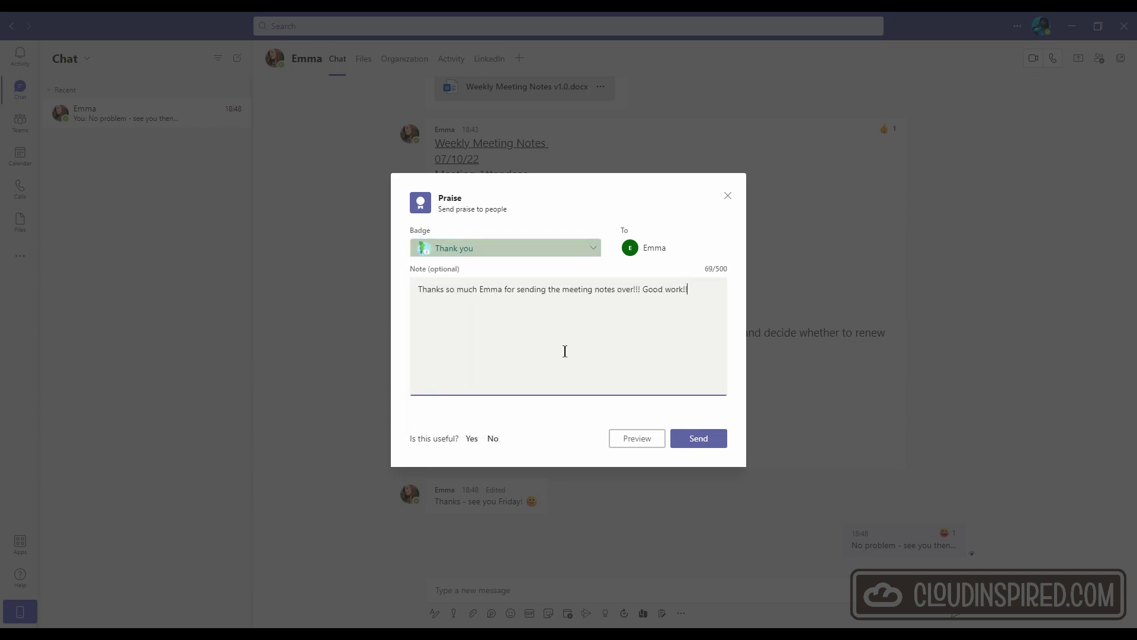
{"action": "left_click", "coordinate": [637, 441]}
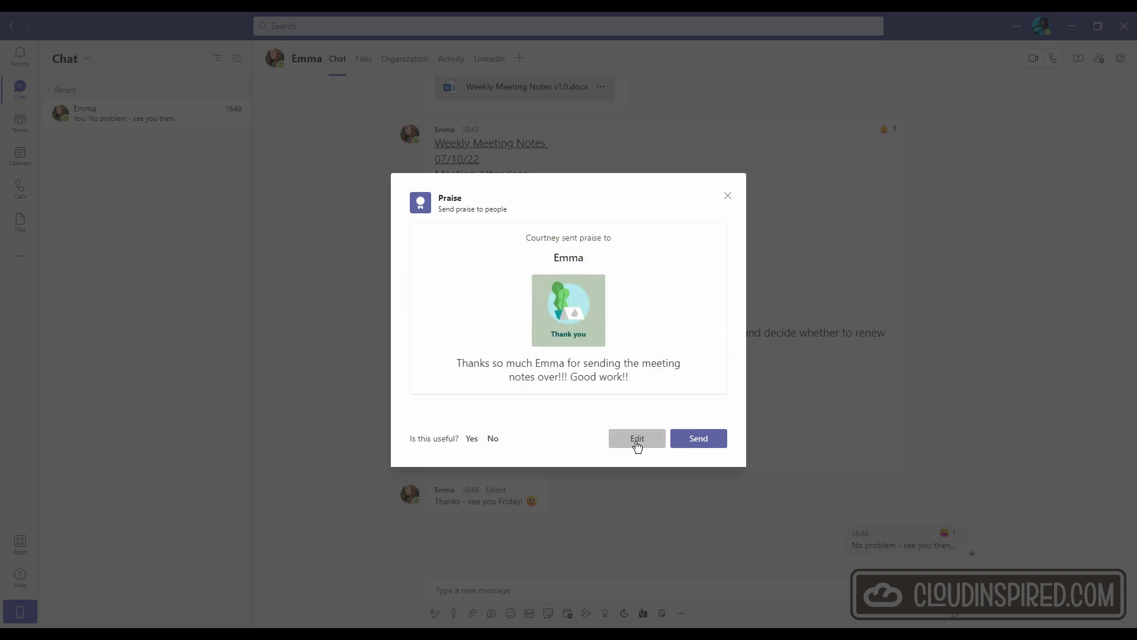
{"action": "left_click", "coordinate": [715, 442]}
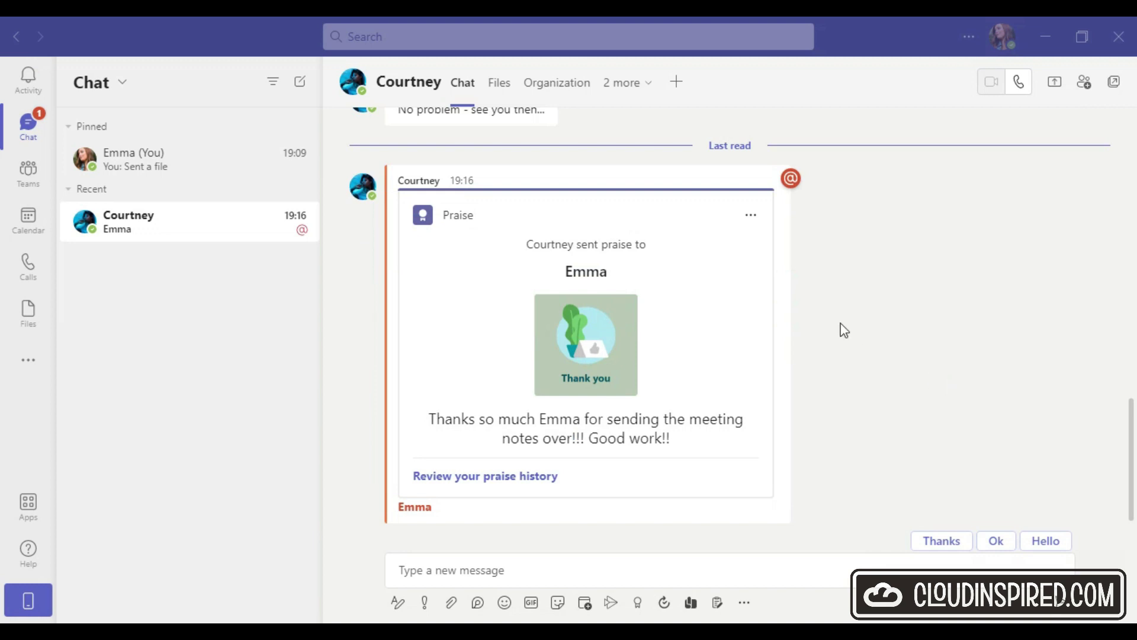
React to the received praise with a thumbs-up and review the praise history through to the original message
{"action": "left_click", "coordinate": [615, 153]}
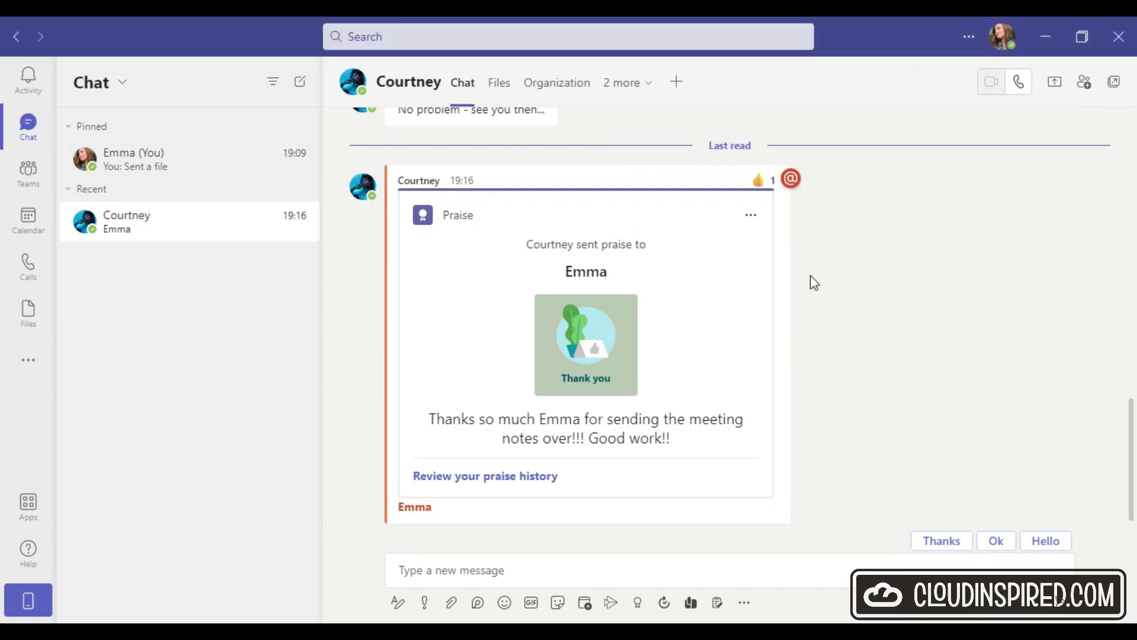
{"action": "left_click", "coordinate": [488, 479]}
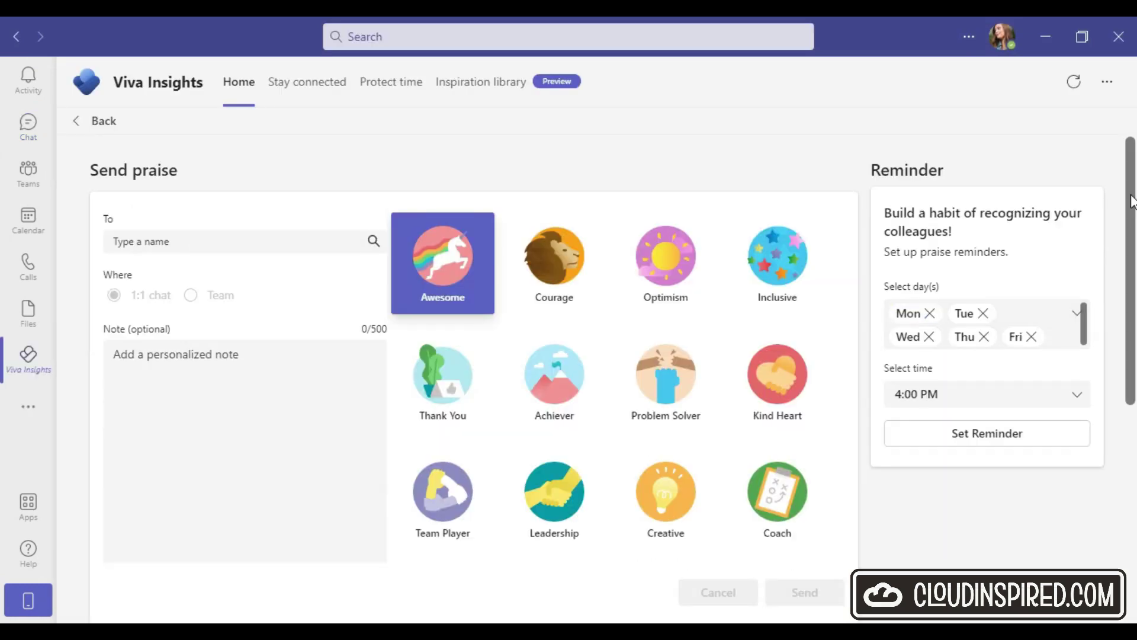
{"action": "left_click_drag", "start_coordinate": [1132, 201], "coordinate": [1135, 436]}
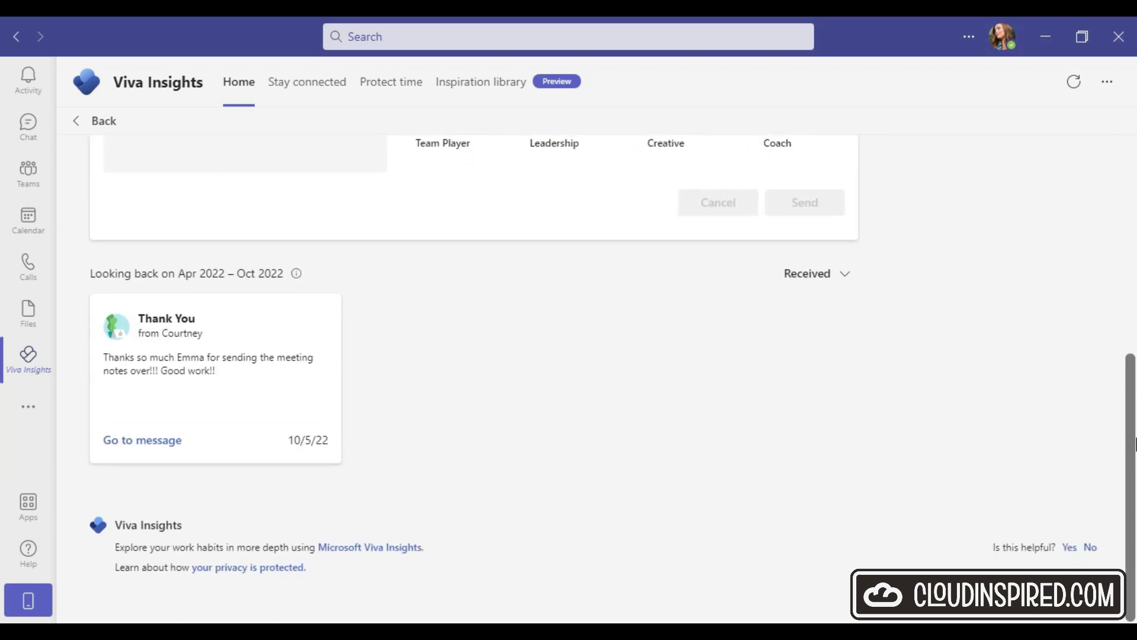
{"action": "left_click", "coordinate": [171, 440]}
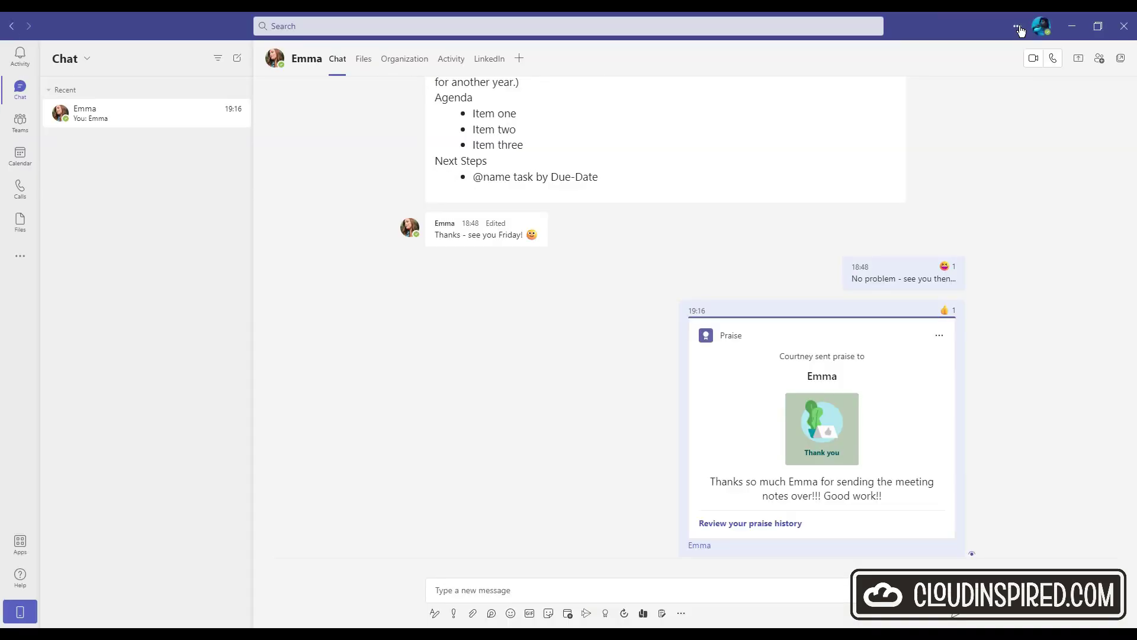
Switch the application theme to Dark and close the settings
{"action": "left_click", "coordinate": [1017, 27]}
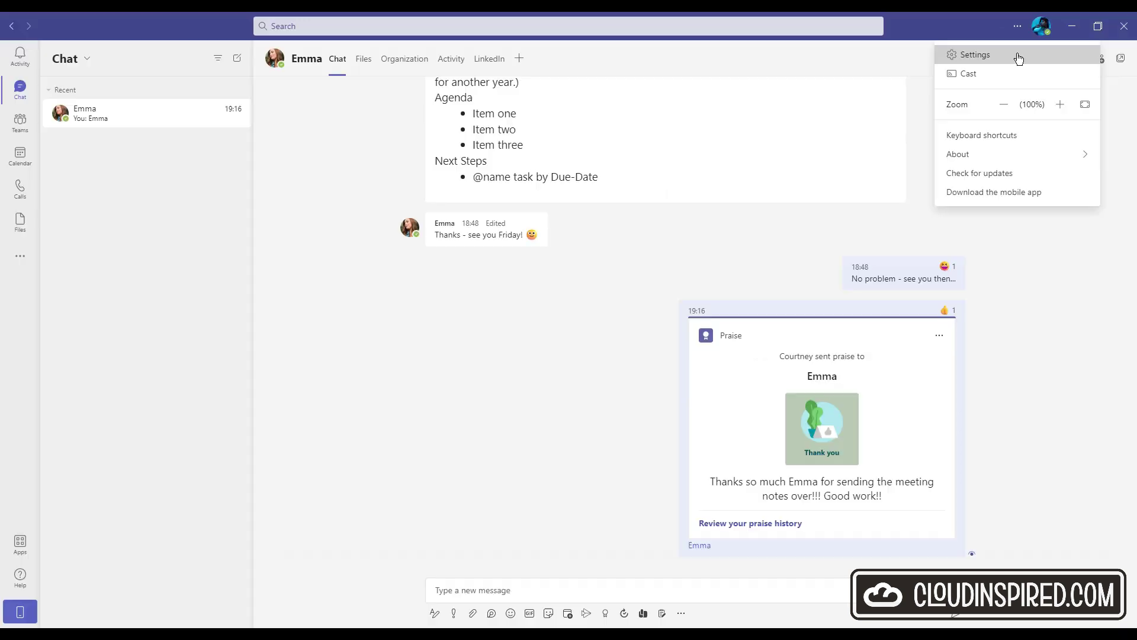
{"action": "left_click", "coordinate": [900, 98]}
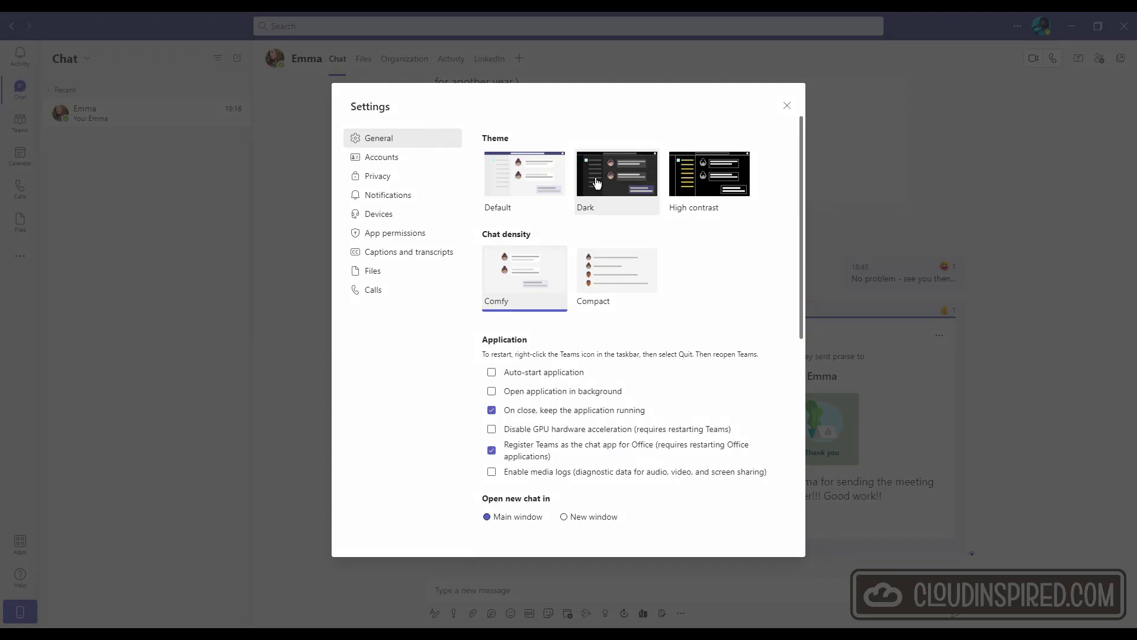
{"action": "left_click", "coordinate": [625, 258]}
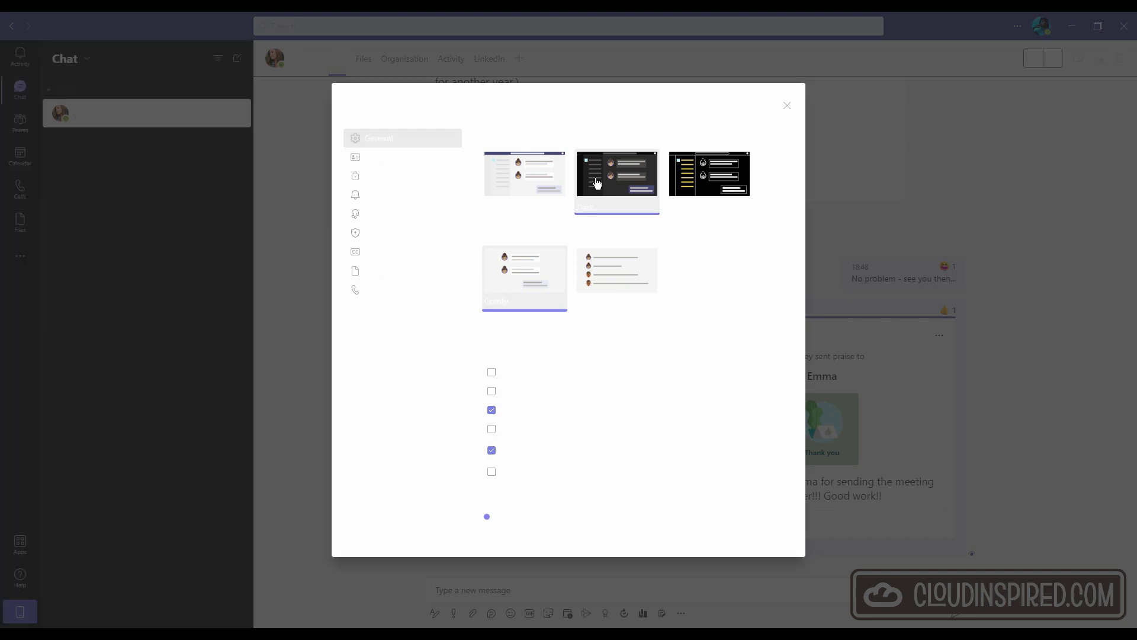
{"action": "key", "text": "Escape"}
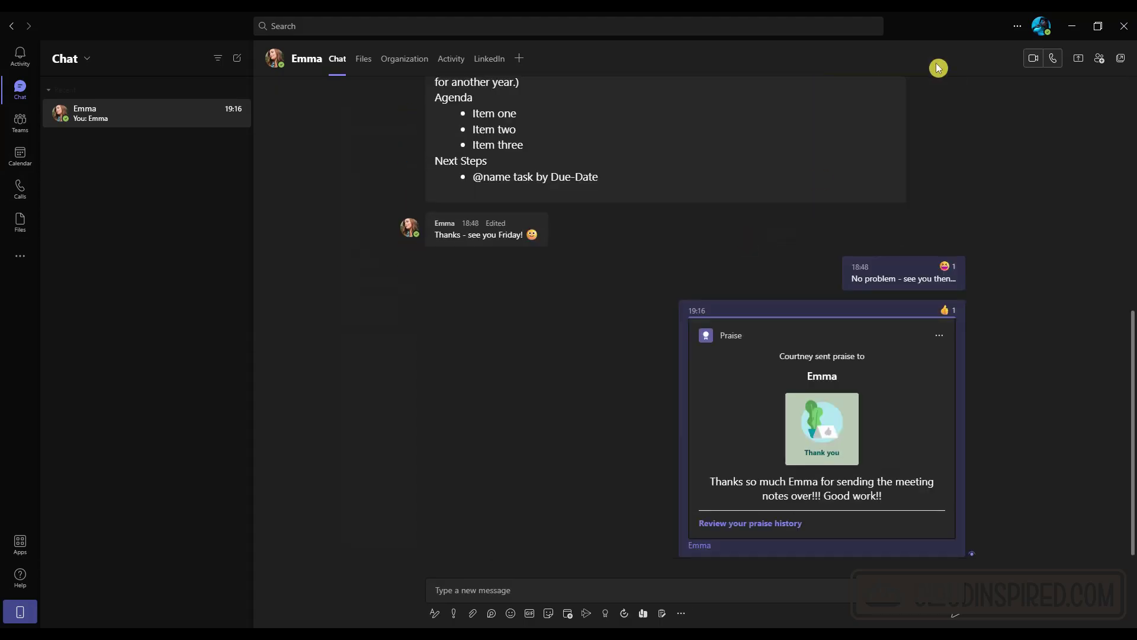
Change the application theme to High contrast and check how the chat looks with it
{"action": "left_click", "coordinate": [1018, 26]}
{"action": "left_click", "coordinate": [995, 57]}
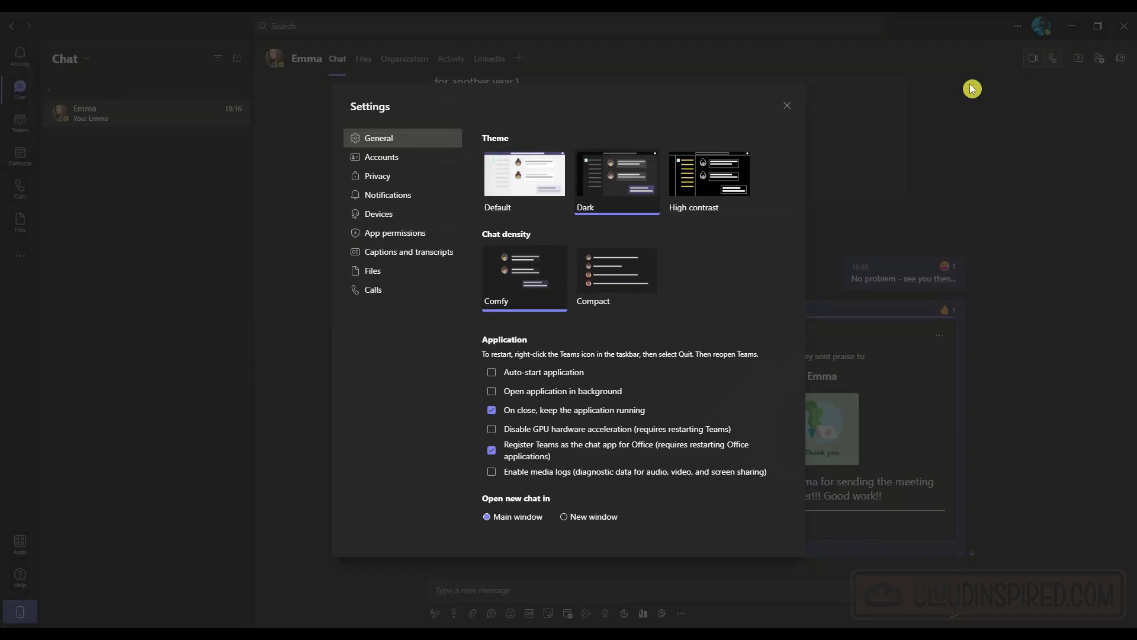
{"action": "left_click", "coordinate": [708, 187]}
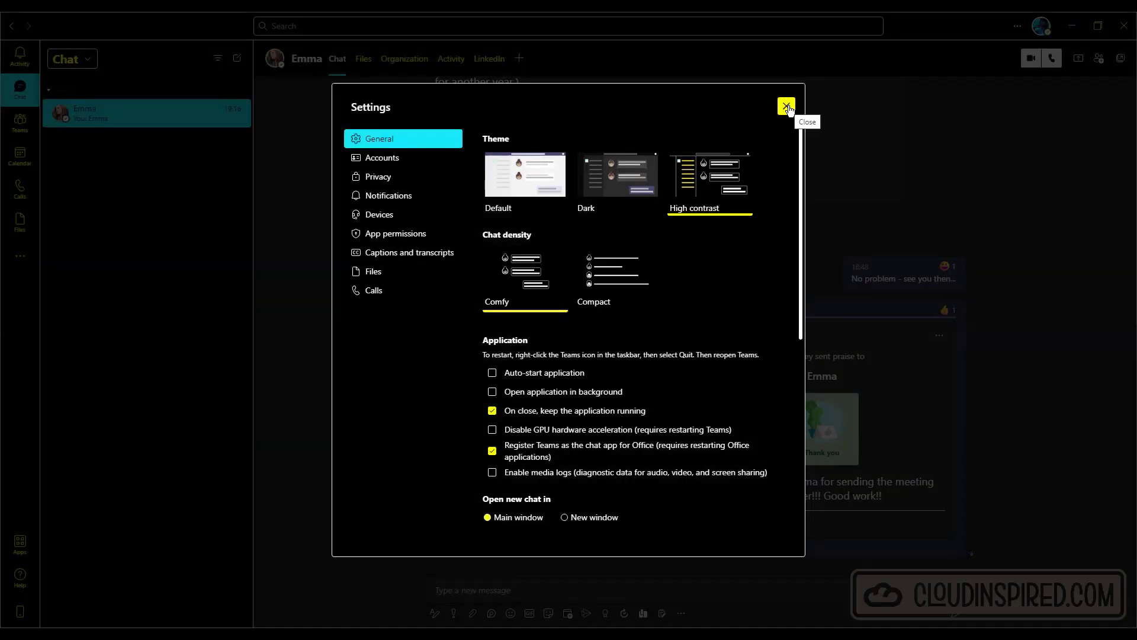
{"action": "left_click", "coordinate": [787, 108]}
{"action": "scroll", "coordinate": [497, 342], "scroll_direction": "up", "scroll_amount": 8}
{"action": "scroll", "coordinate": [496, 342], "scroll_direction": "down", "scroll_amount": 10}
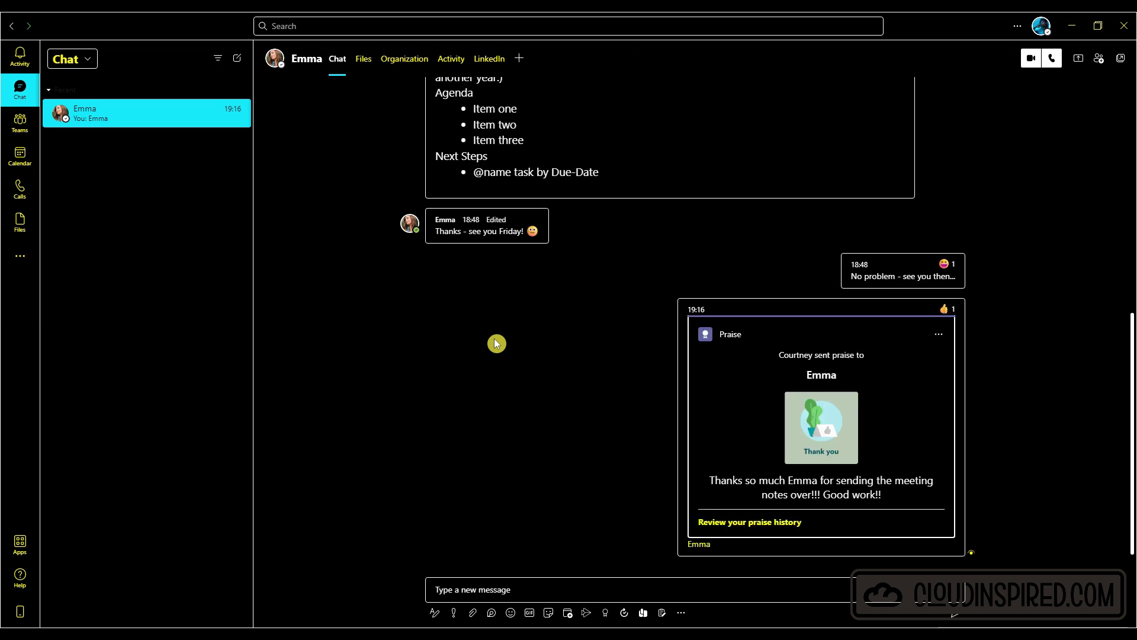
Set the chat density to Compact in the settings and check how the conversation looks
{"action": "left_click", "coordinate": [1017, 26]}
{"action": "left_click", "coordinate": [993, 60]}
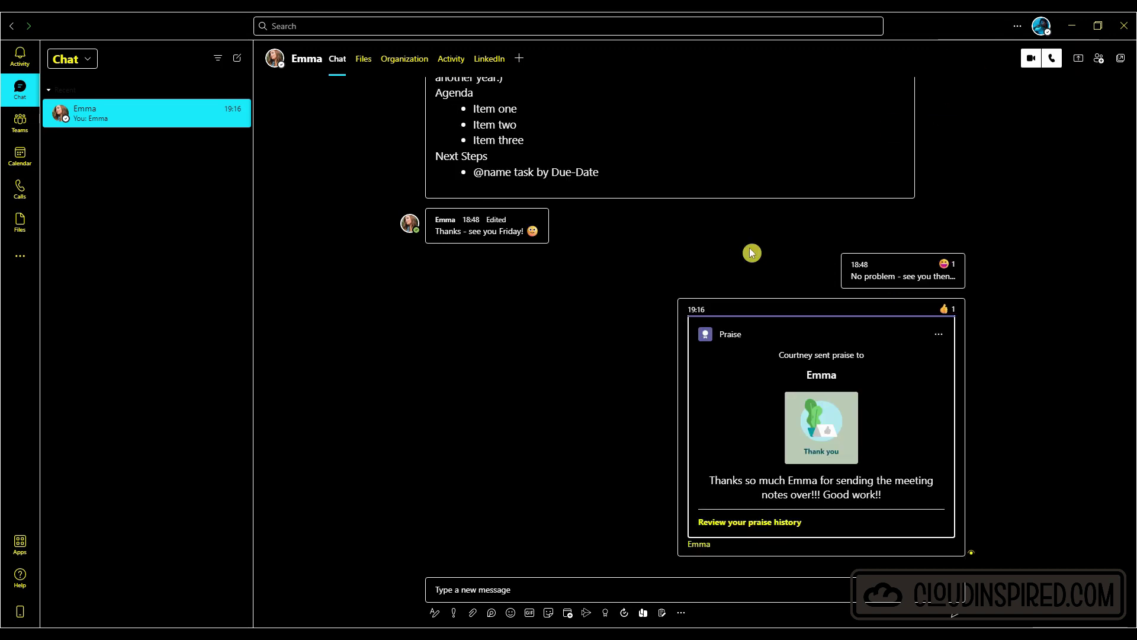
{"action": "left_click", "coordinate": [618, 283]}
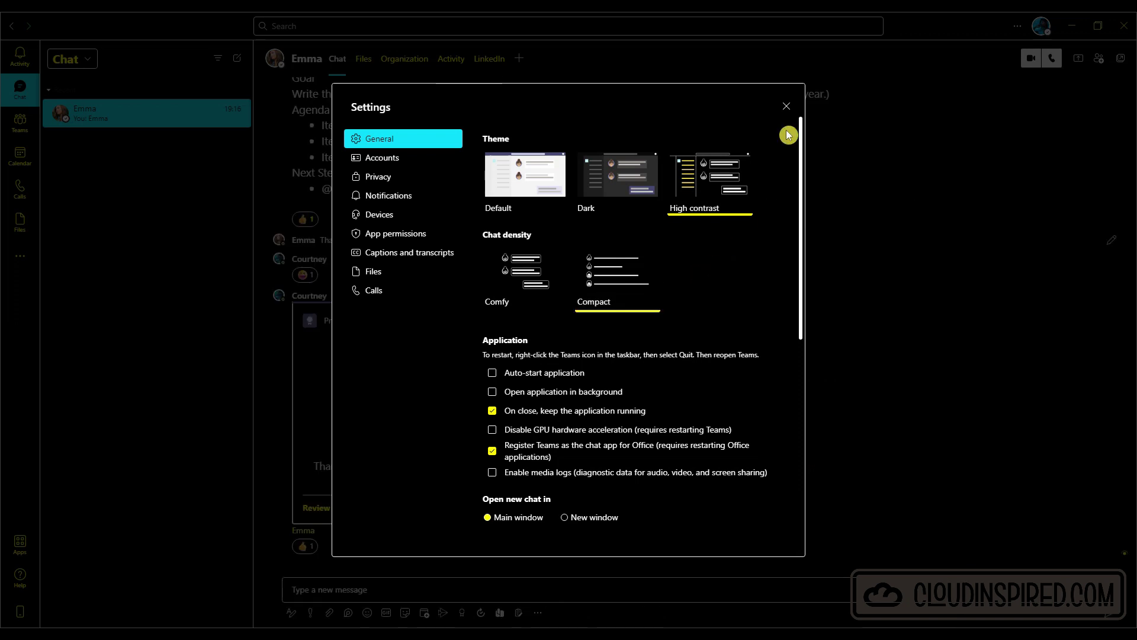
{"action": "left_click", "coordinate": [786, 106]}
{"action": "scroll", "coordinate": [645, 313], "scroll_direction": "up", "scroll_amount": 5}
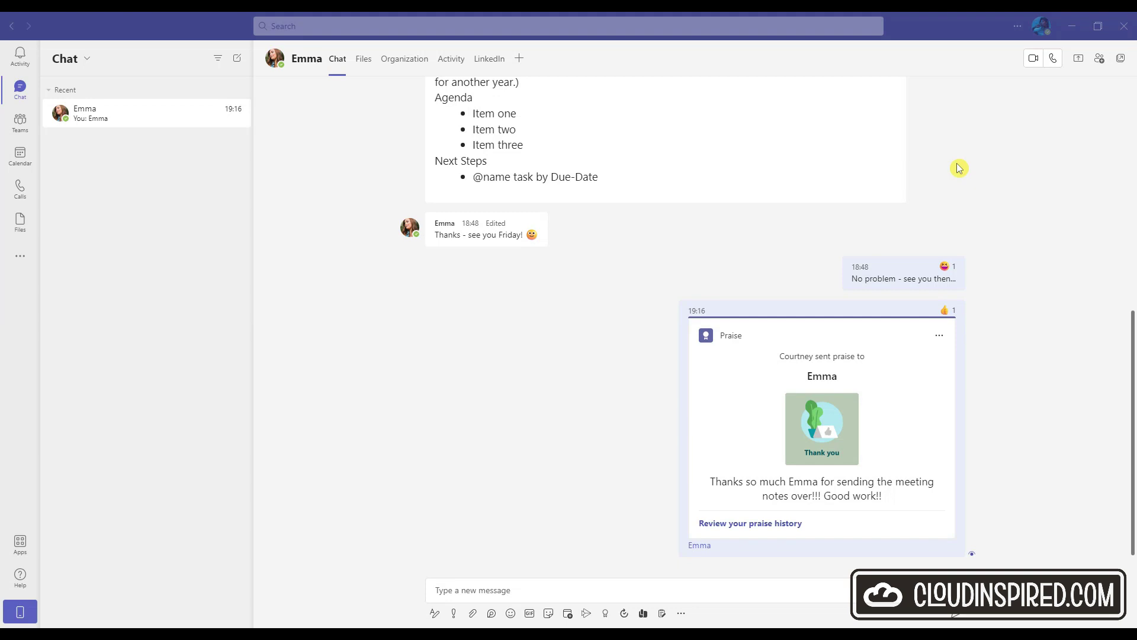
Turn on out-of-office automatic replies with the message "Hello thank you for your email... I am currently out of the office, returning on Friday."
{"action": "left_click", "coordinate": [1018, 26]}
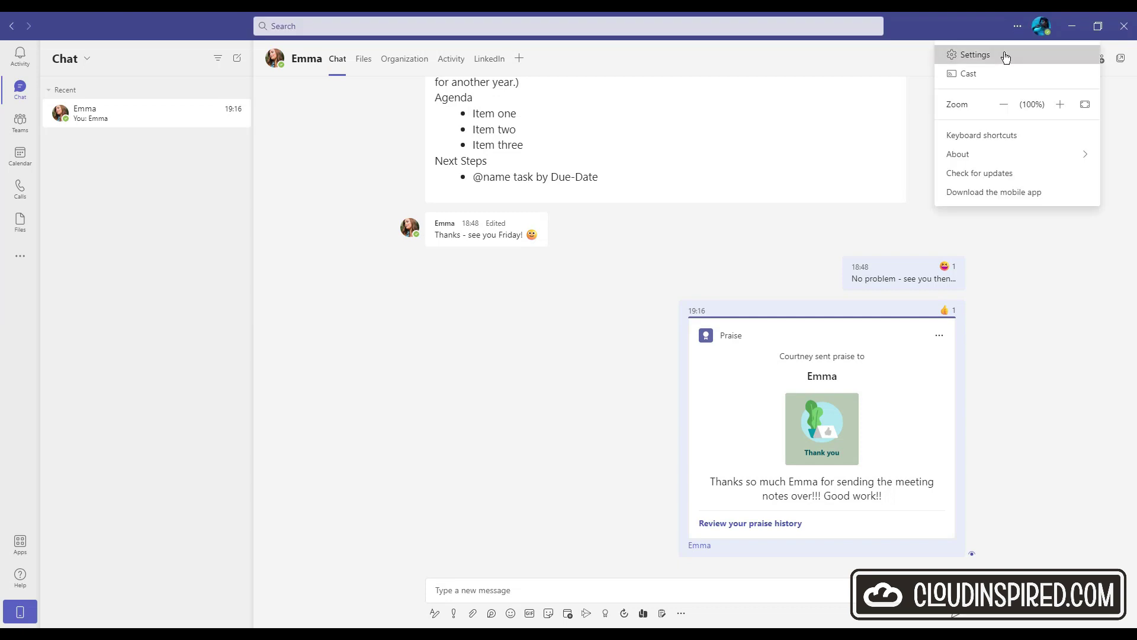
{"action": "left_click", "coordinate": [1006, 57]}
{"action": "scroll", "coordinate": [788, 237], "scroll_direction": "down", "scroll_amount": 5}
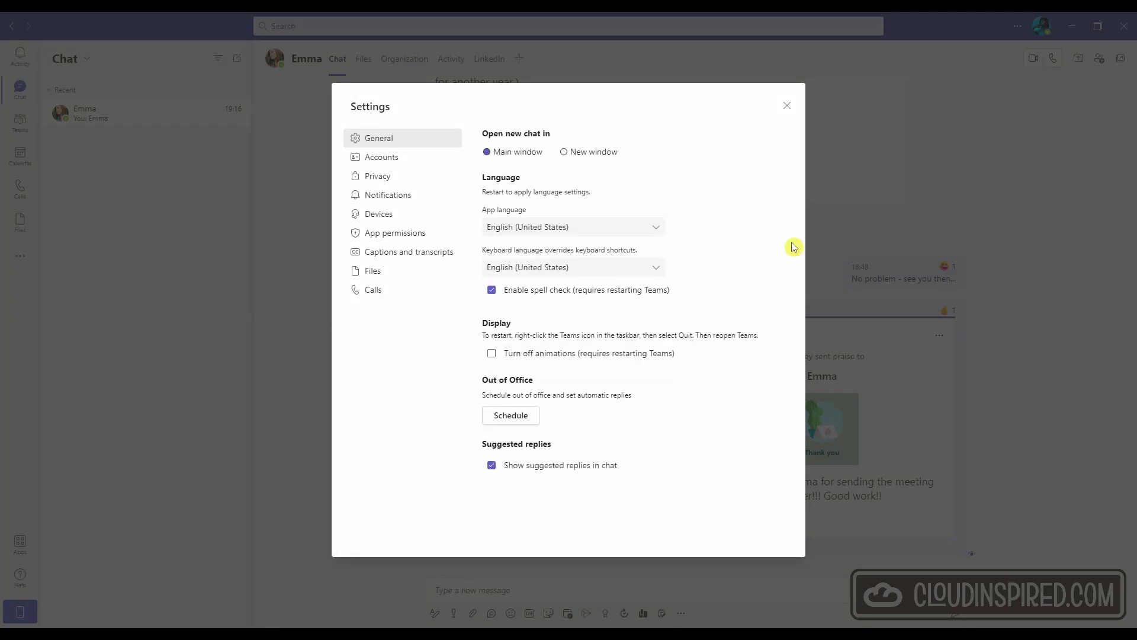
{"action": "left_click", "coordinate": [511, 417]}
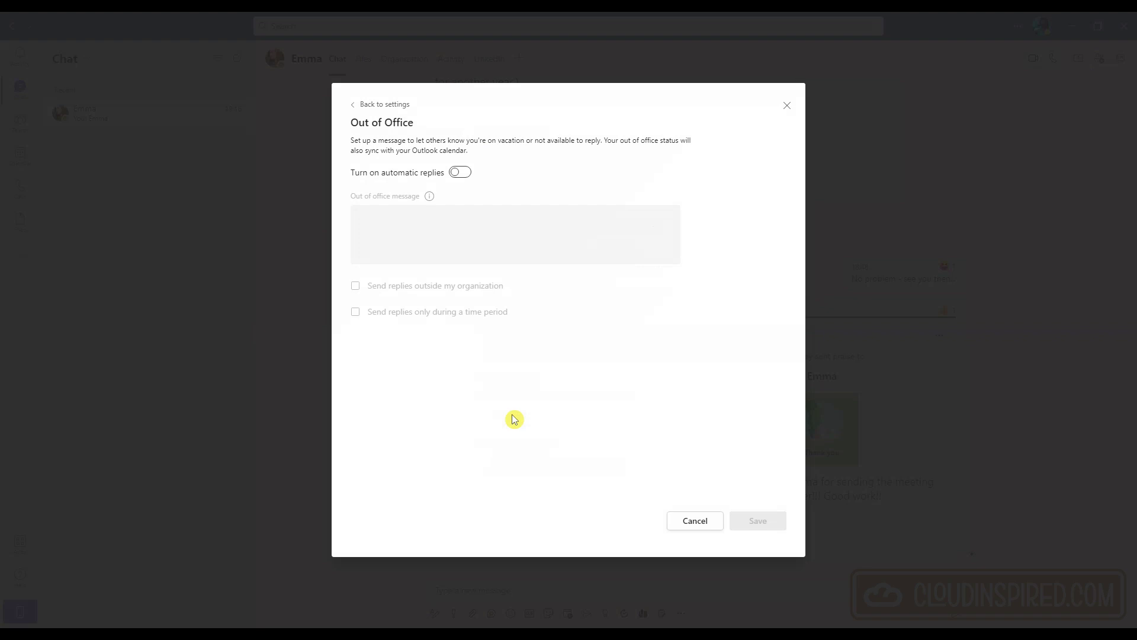
{"action": "left_click", "coordinate": [460, 172]}
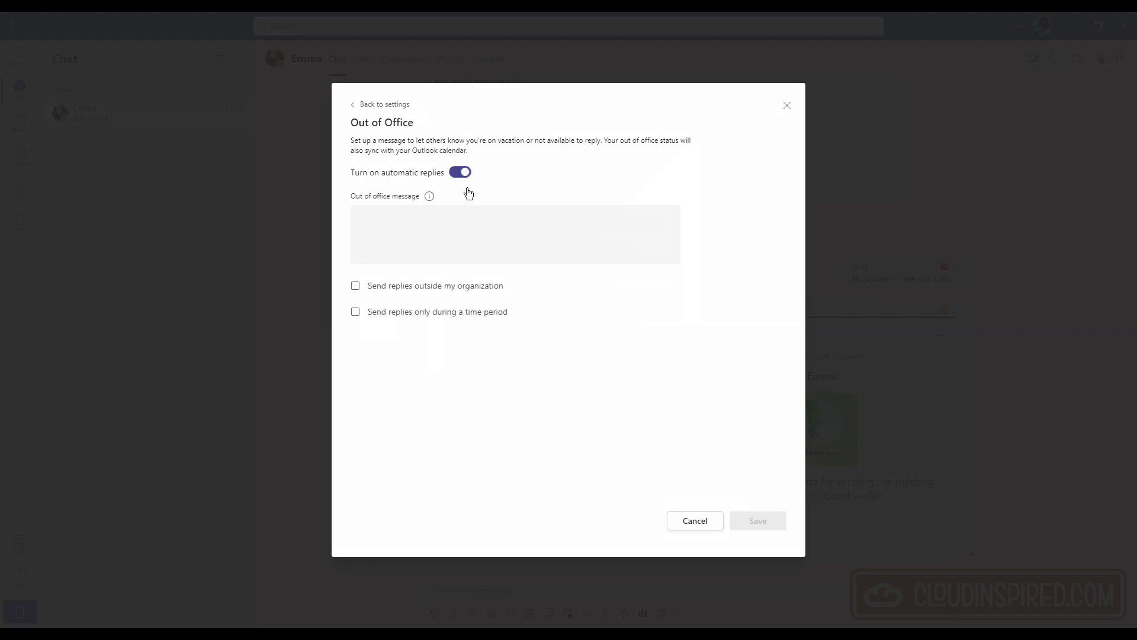
{"action": "left_click", "coordinate": [470, 216]}
{"action": "type", "text": "Hello thank you for your email... I am currently out of the office, returning on Friday."}
Send the automatic replies to all external senders as well, without a time period, then save the out-of-office and close the settings
{"action": "left_click", "coordinate": [639, 325]}
{"action": "left_click", "coordinate": [491, 286]}
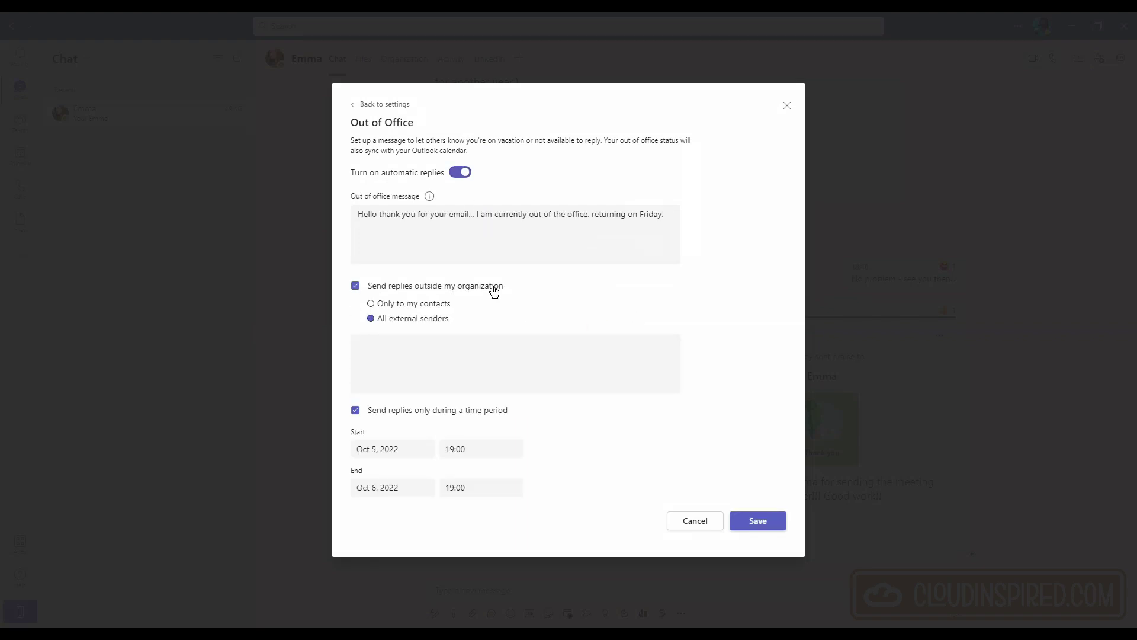
{"action": "left_click", "coordinate": [491, 287]}
{"action": "left_click", "coordinate": [490, 311]}
{"action": "left_click", "coordinate": [493, 290]}
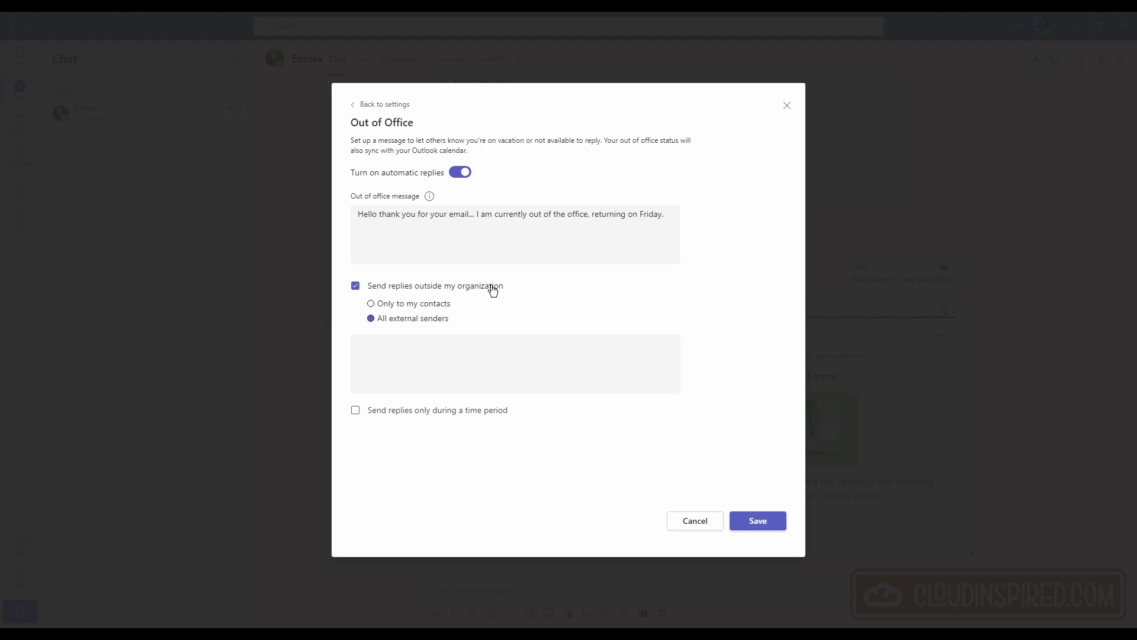
{"action": "left_click", "coordinate": [488, 413]}
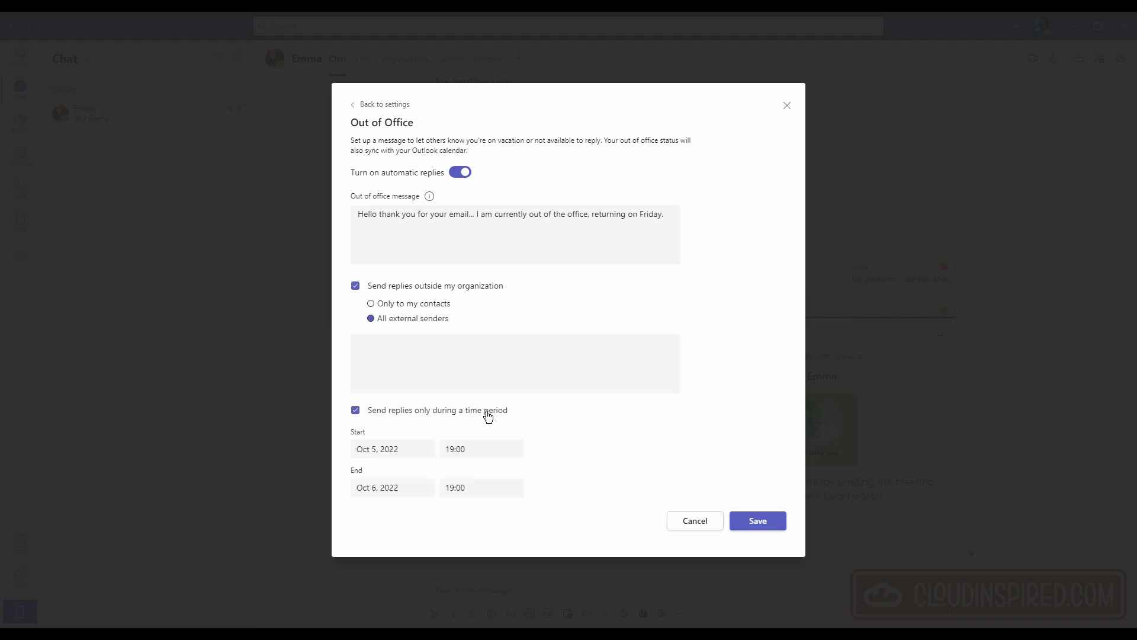
{"action": "left_click", "coordinate": [488, 414]}
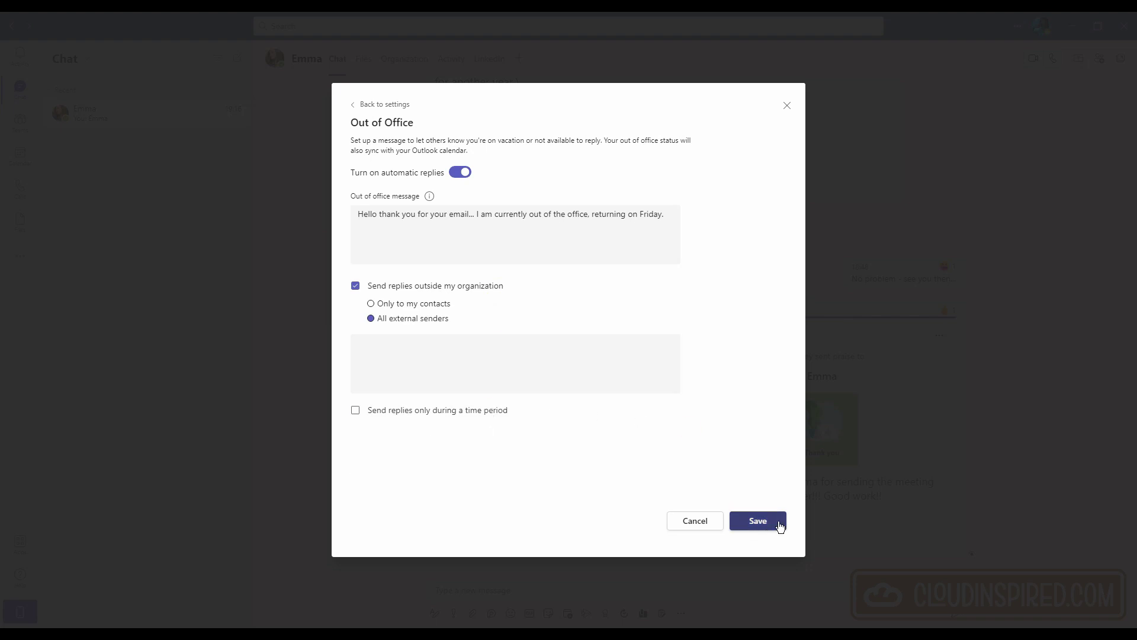
{"action": "left_click", "coordinate": [758, 521]}
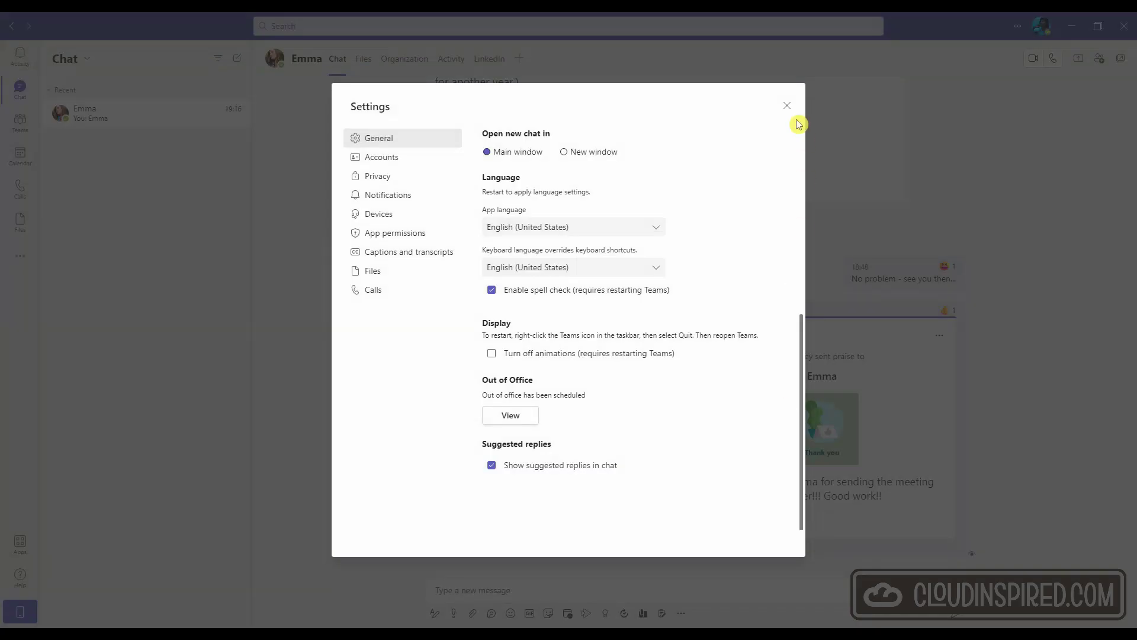
{"action": "left_click", "coordinate": [787, 107]}
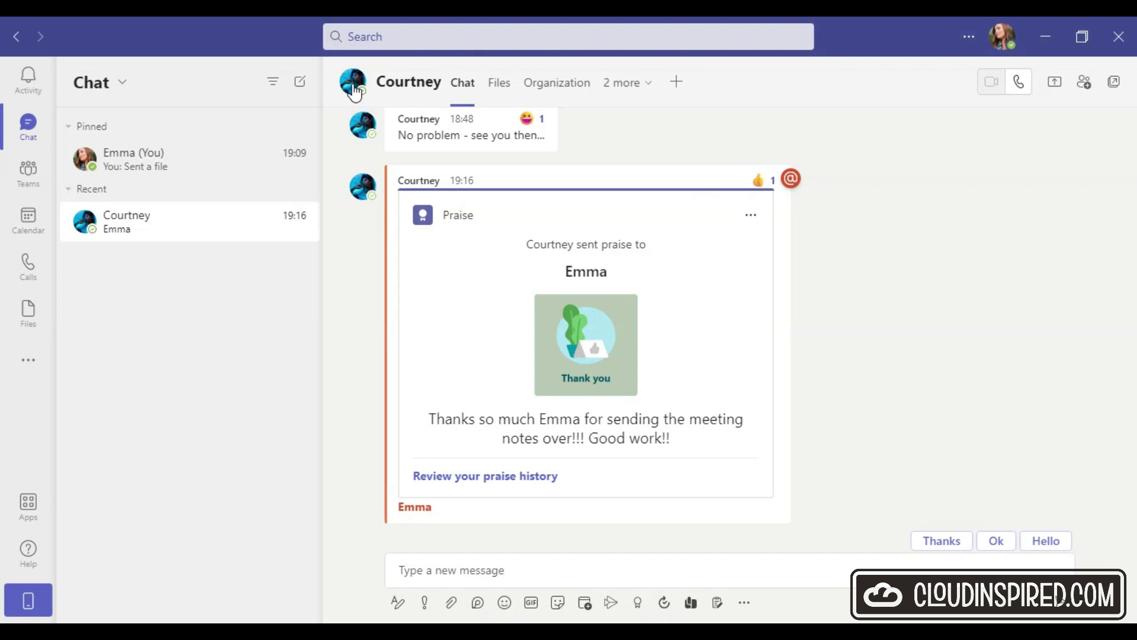
{"action": "mouse_move", "coordinate": [354, 92]}
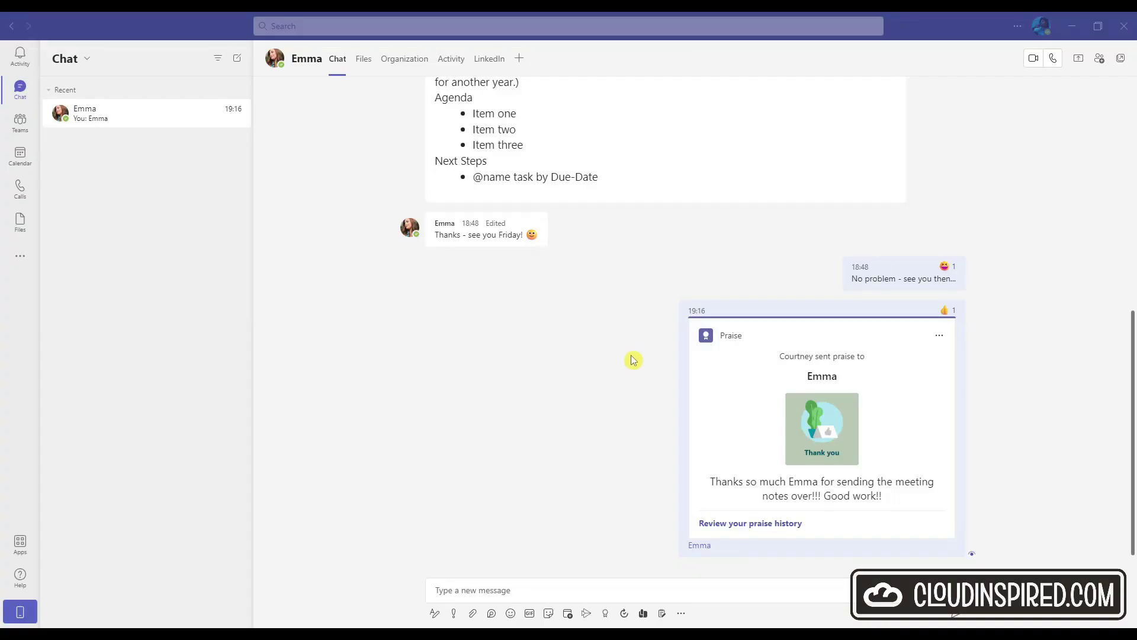
In the call settings, try Do nothing and Forward my calls, then restore Calls ring me with unanswered calls going to Voicemail
{"action": "left_click", "coordinate": [1017, 27]}
{"action": "left_click", "coordinate": [1015, 60]}
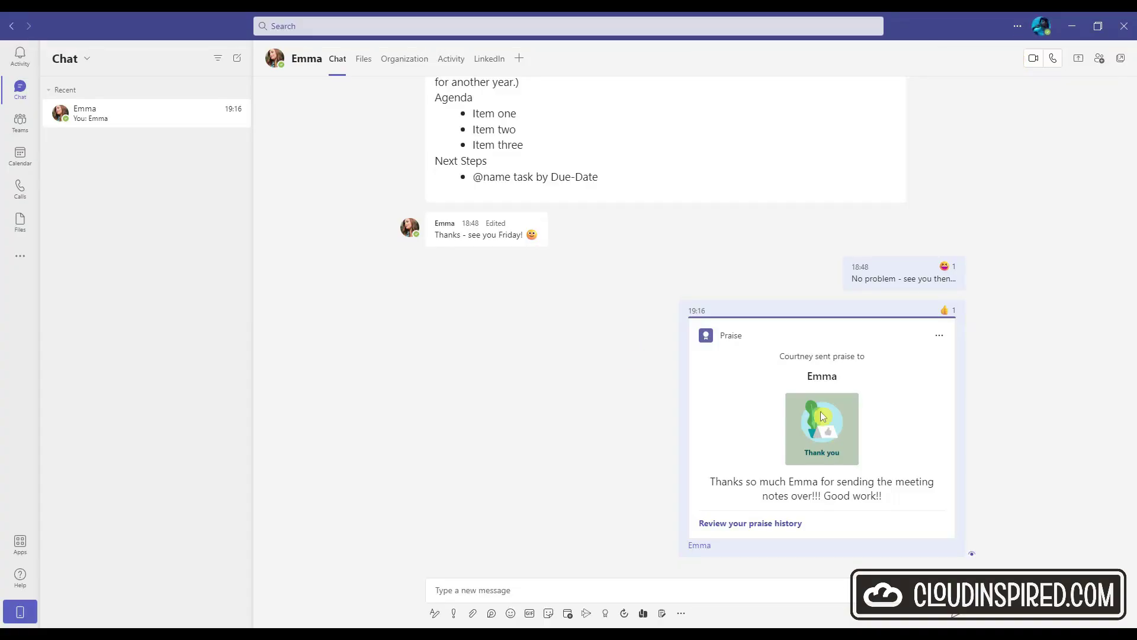
{"action": "left_click", "coordinate": [439, 291]}
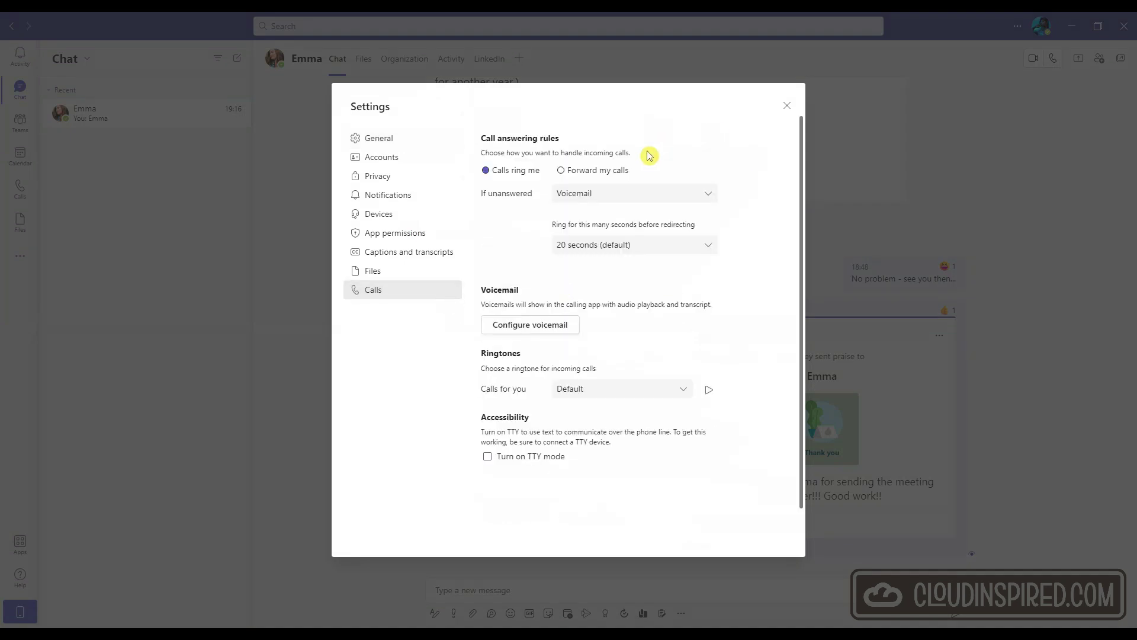
{"action": "left_click", "coordinate": [639, 195]}
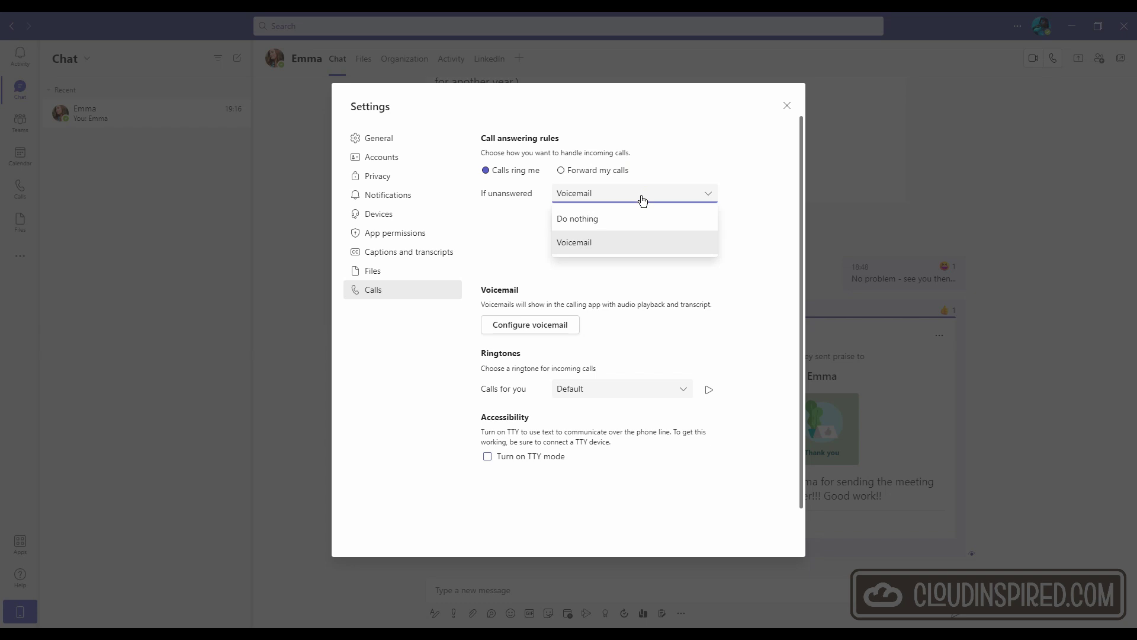
{"action": "left_click", "coordinate": [639, 219]}
{"action": "left_click", "coordinate": [642, 193]}
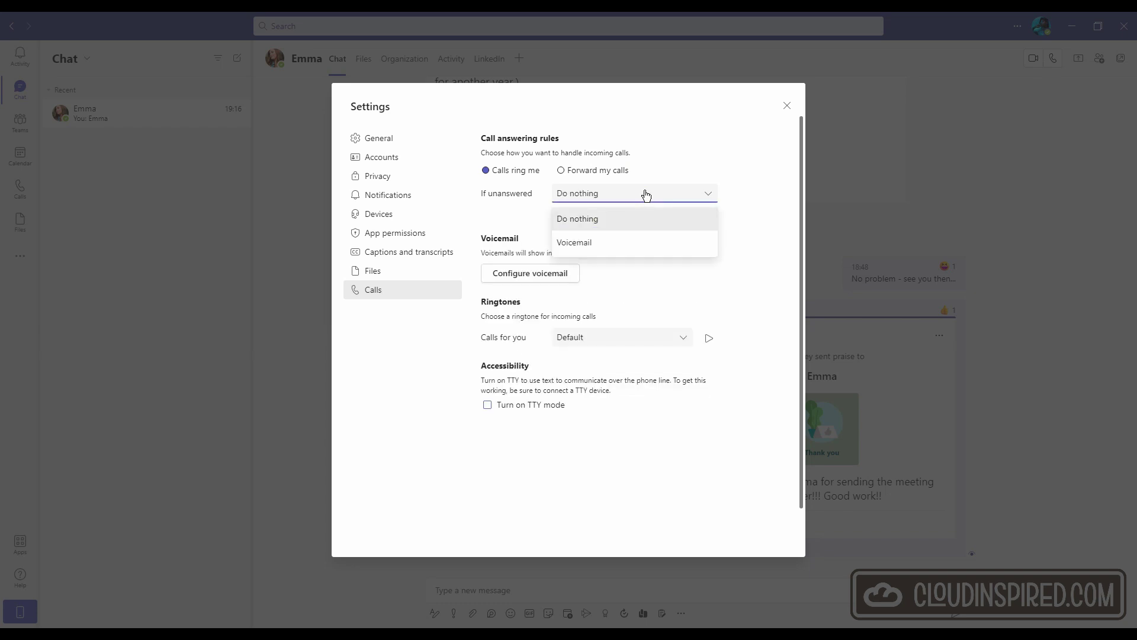
{"action": "left_click", "coordinate": [638, 244]}
{"action": "left_click", "coordinate": [622, 173]}
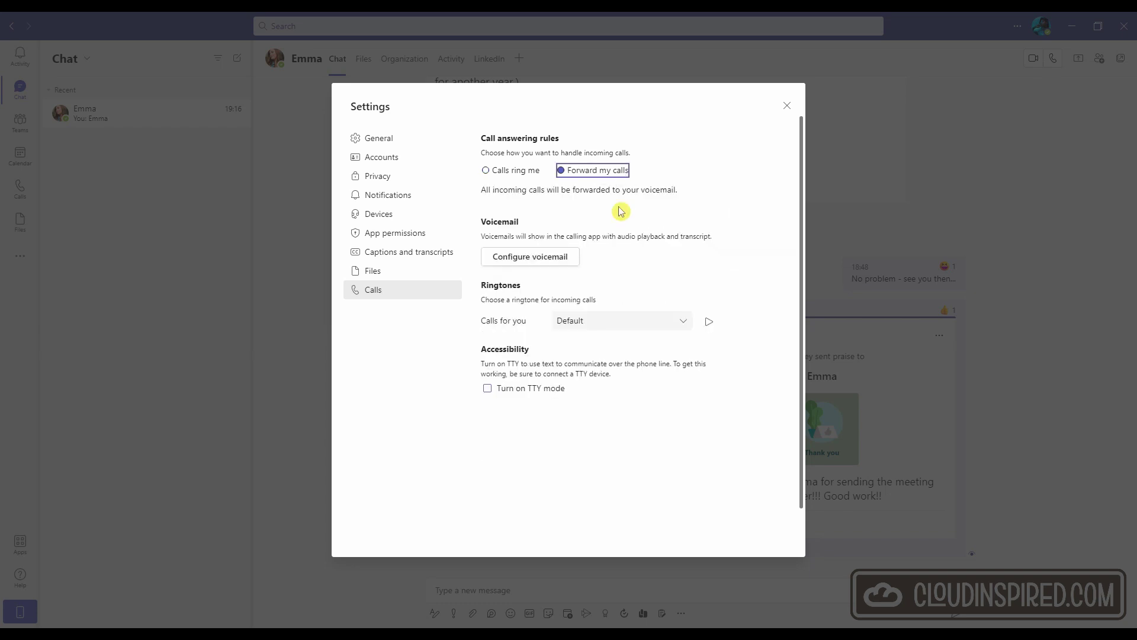
{"action": "left_click", "coordinate": [523, 171]}
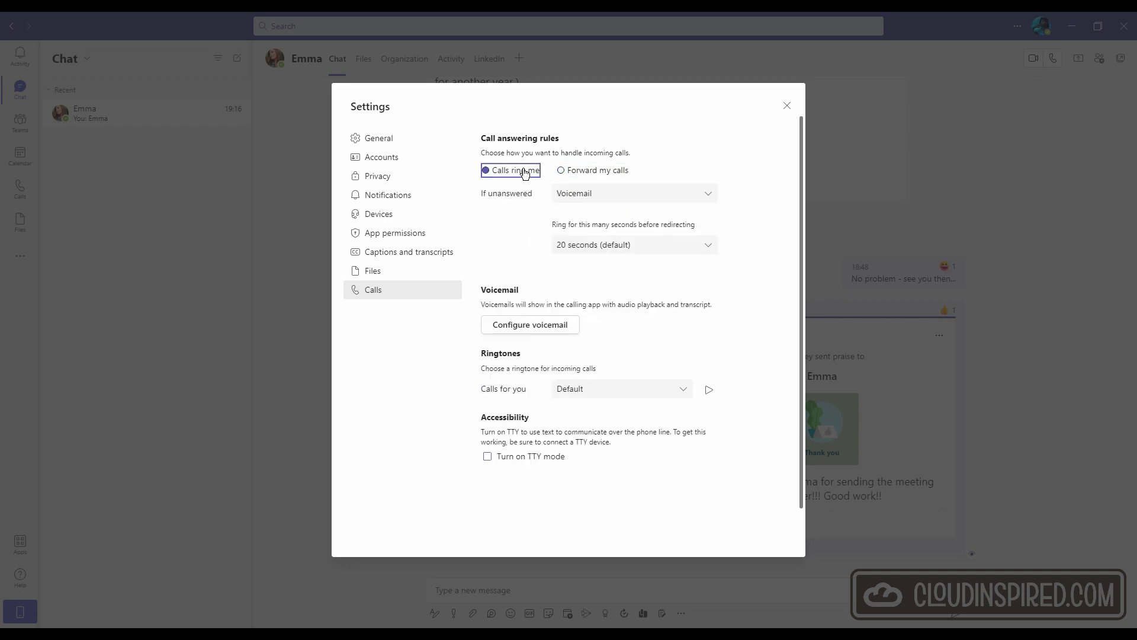
Set the ringing time before unanswered calls are redirected to 10 seconds
{"action": "left_click", "coordinate": [708, 245]}
{"action": "scroll", "coordinate": [696, 287], "scroll_direction": "down", "scroll_amount": 3}
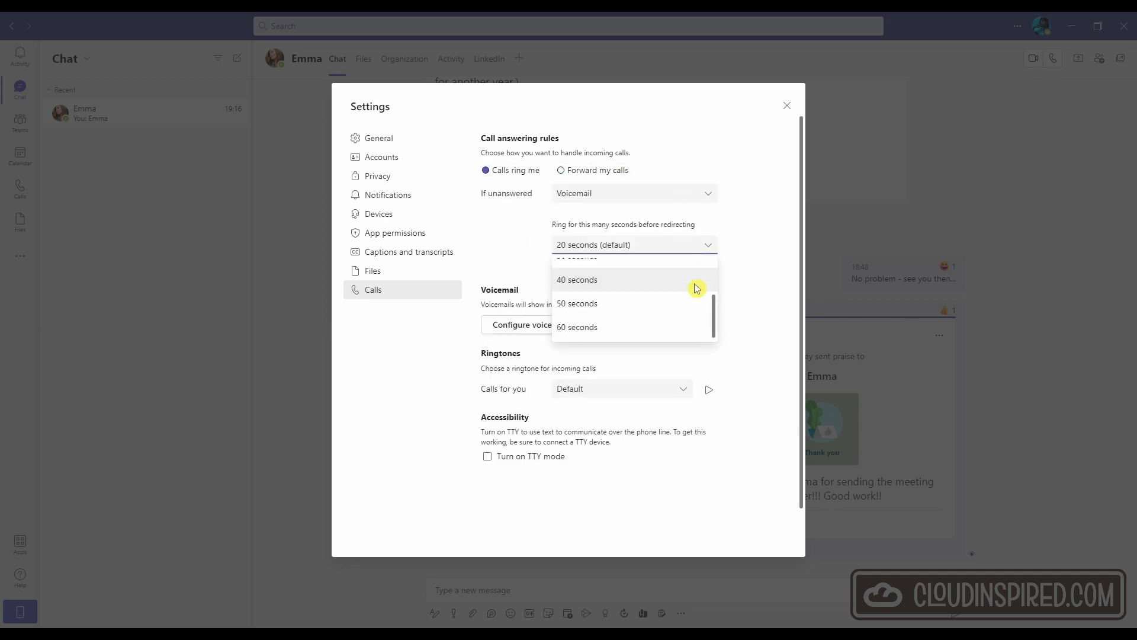
{"action": "scroll", "coordinate": [694, 289], "scroll_direction": "up", "scroll_amount": 3}
{"action": "left_click", "coordinate": [693, 268]}
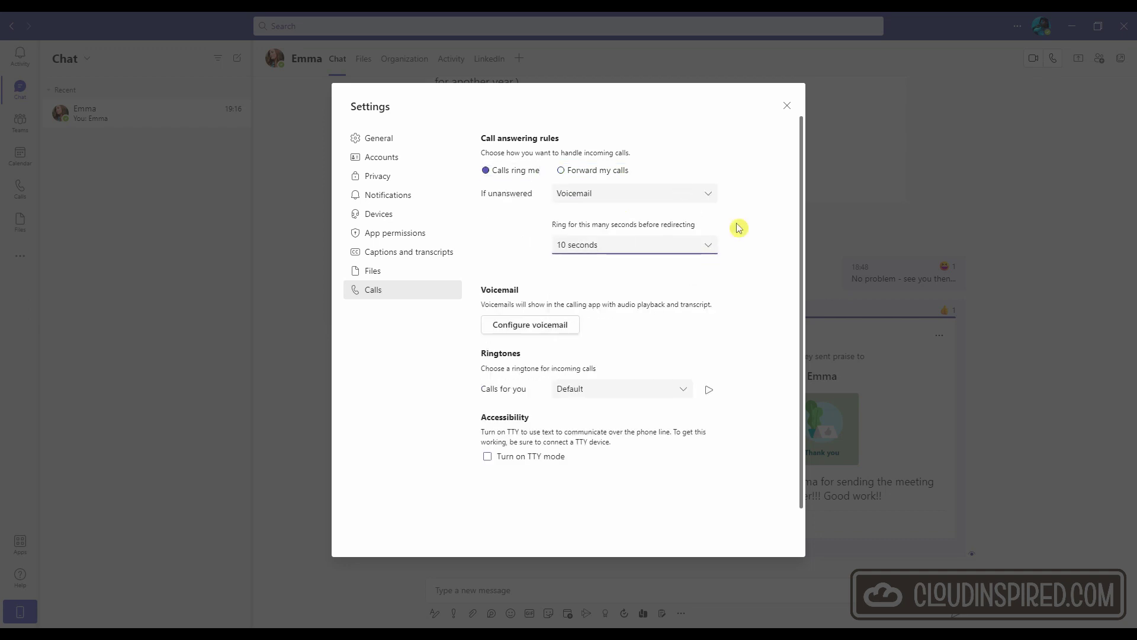
Open the voicemail configuration and examine the available call answer rules and greeting languages
{"action": "left_click", "coordinate": [569, 325]}
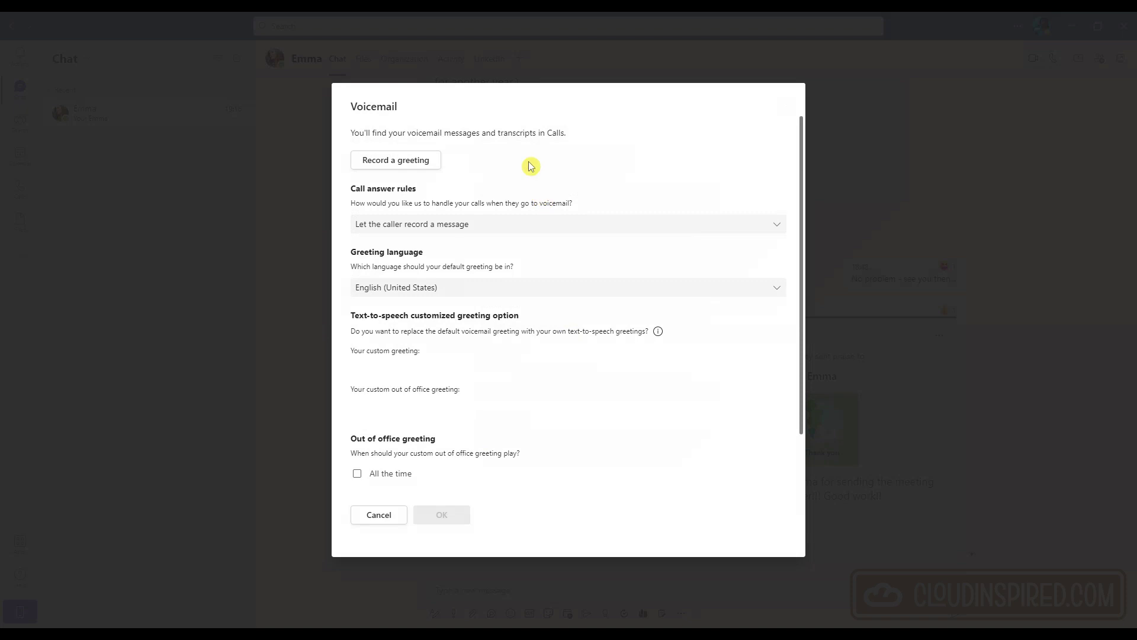
{"action": "left_click", "coordinate": [643, 226]}
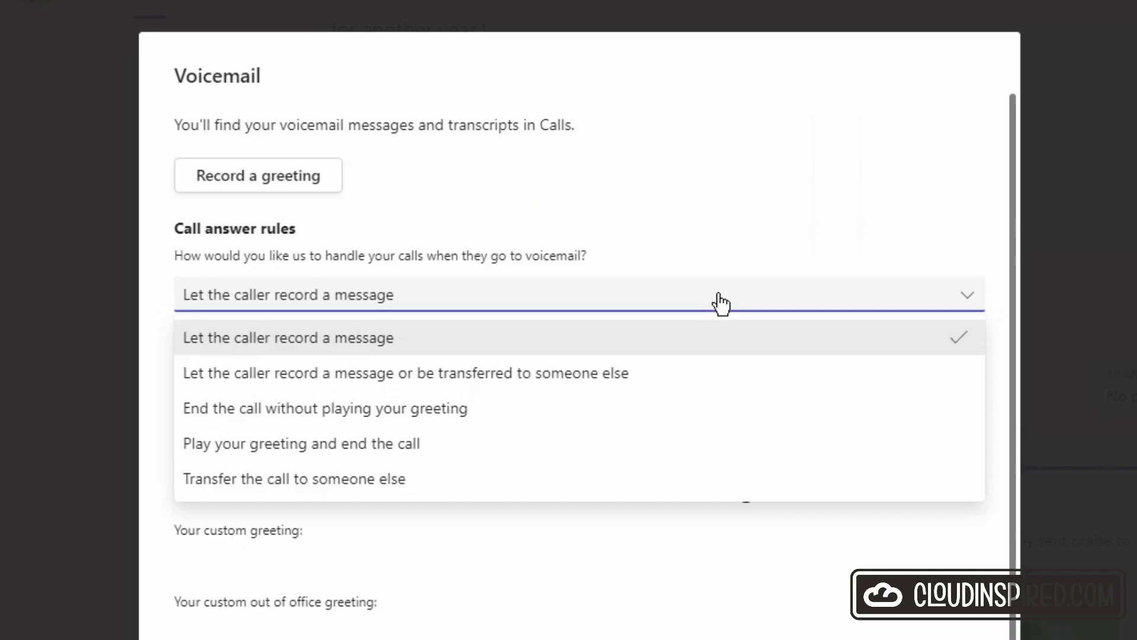
{"action": "left_click", "coordinate": [722, 304]}
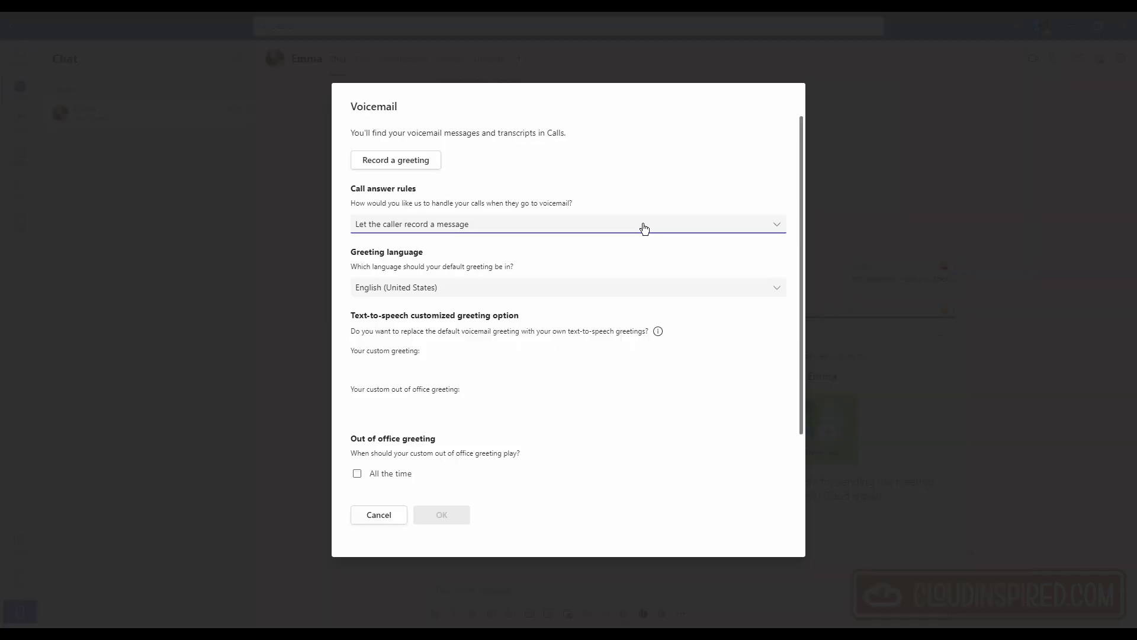
{"action": "left_click", "coordinate": [636, 290]}
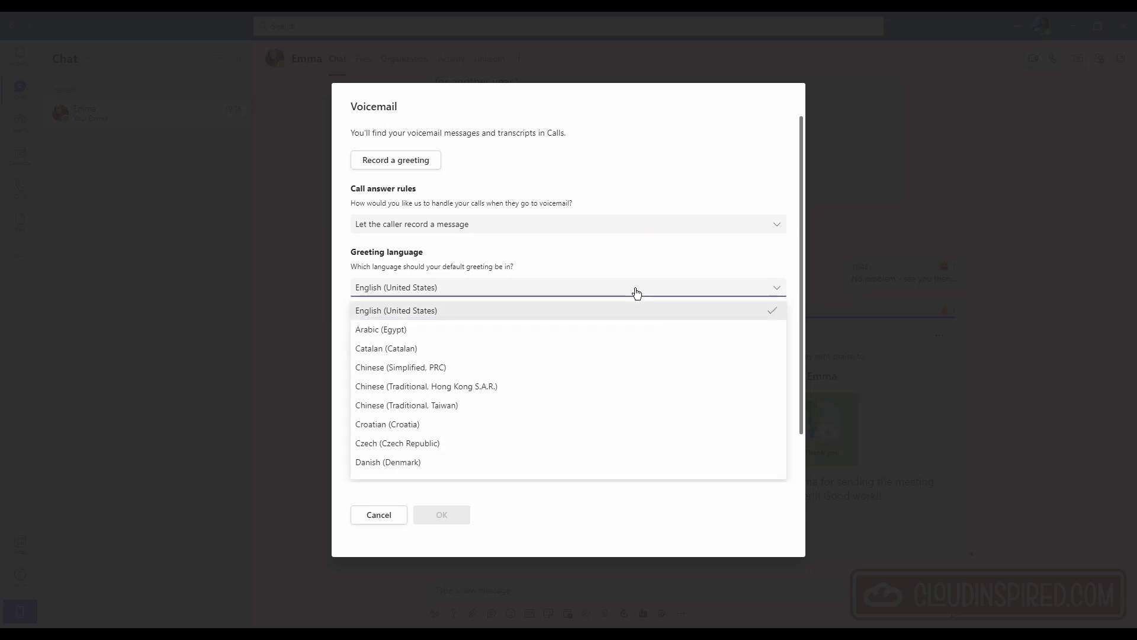
{"action": "scroll", "coordinate": [637, 360], "scroll_direction": "down", "scroll_amount": 10}
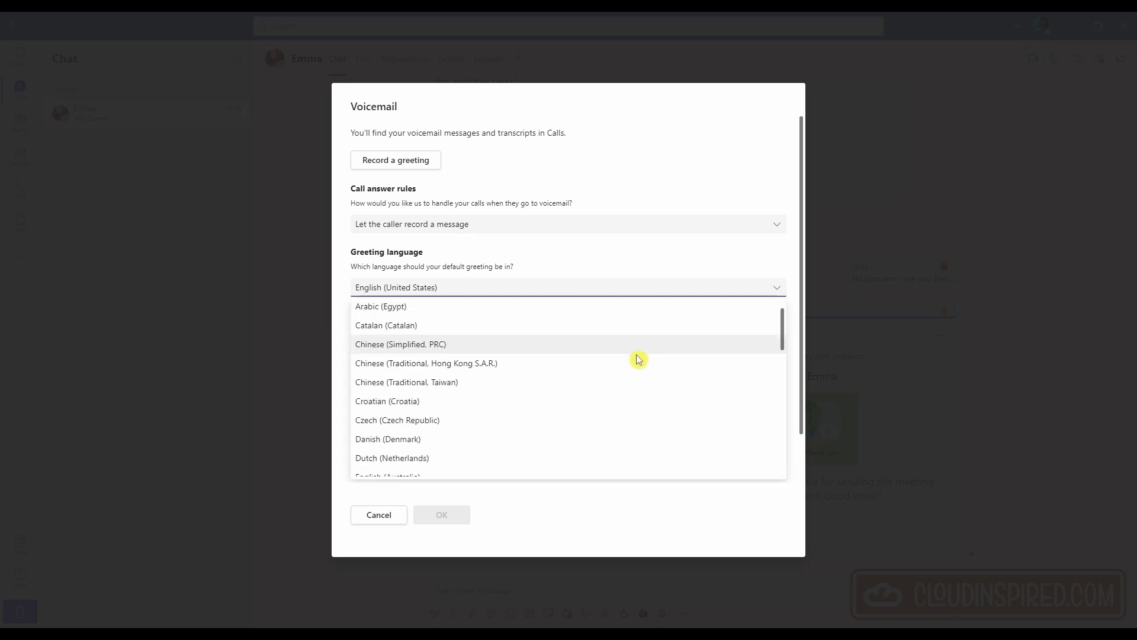
{"action": "scroll", "coordinate": [636, 357], "scroll_direction": "down", "scroll_amount": 2}
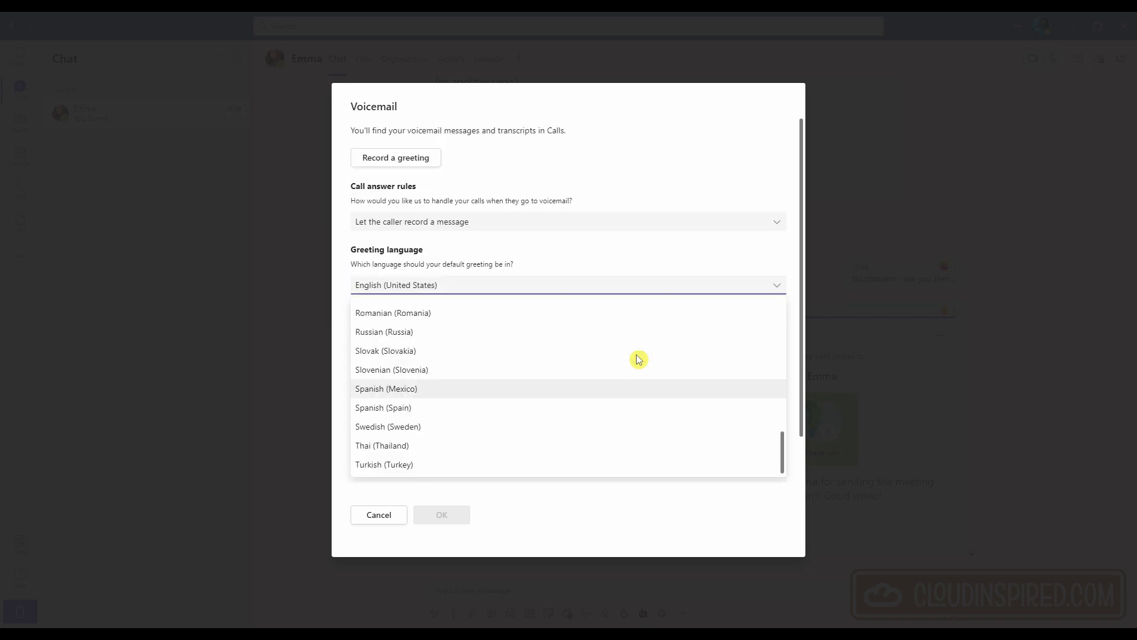
{"action": "left_click", "coordinate": [628, 259]}
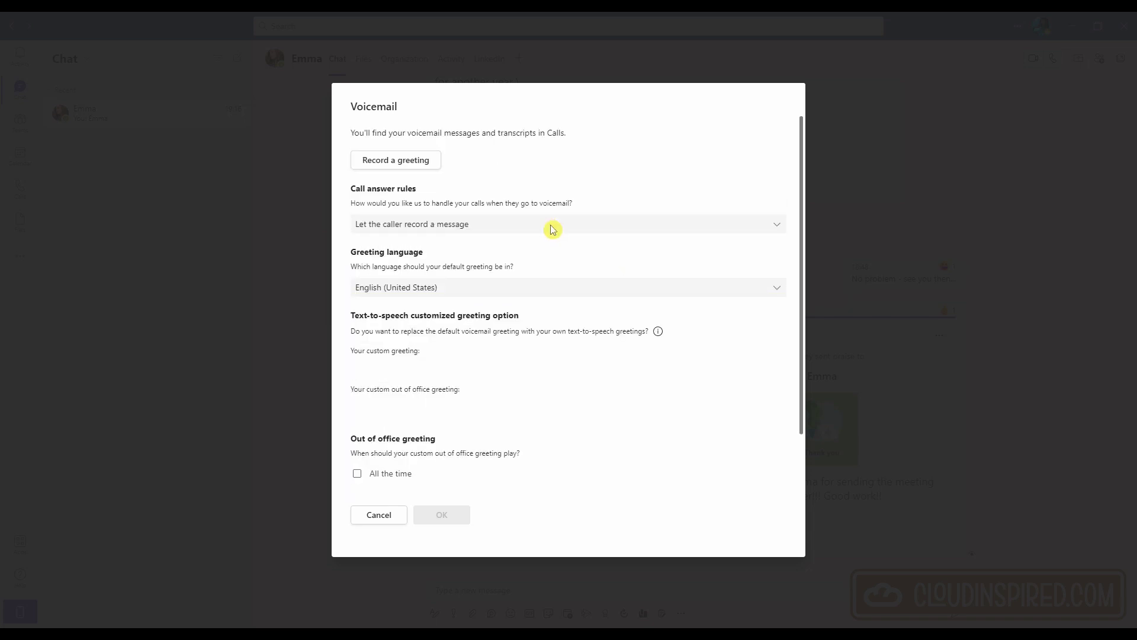
Set the voicemail greeting language to English (India) and save it, calling the greeting recorder before and after the change
{"action": "left_click", "coordinate": [430, 168]}
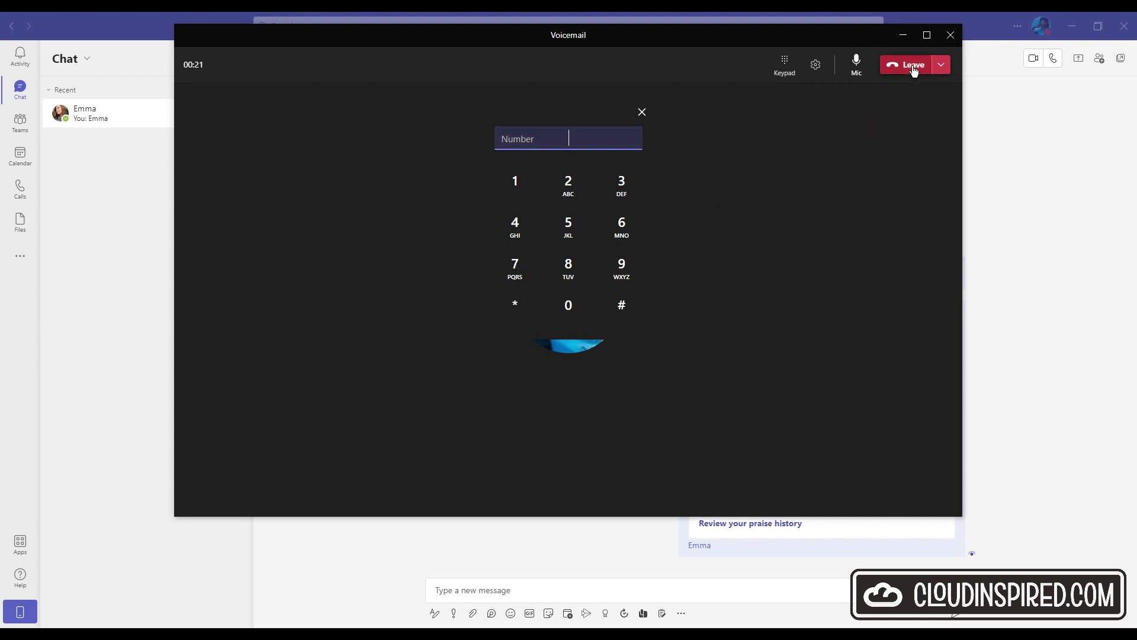
{"action": "key", "text": "Escape"}
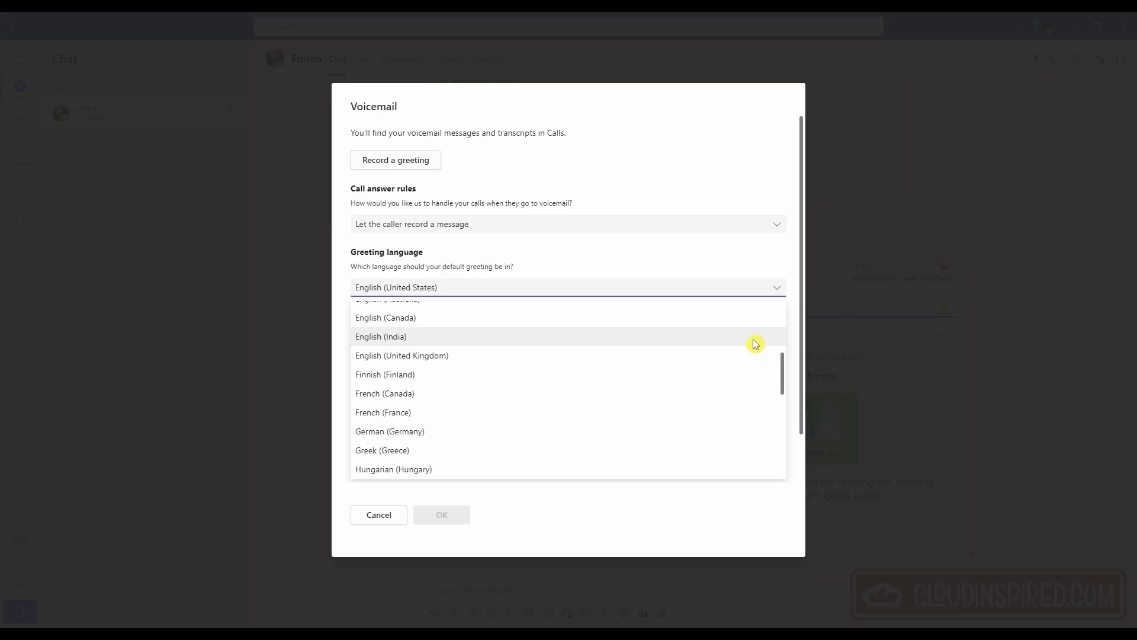
{"action": "left_click", "coordinate": [754, 337]}
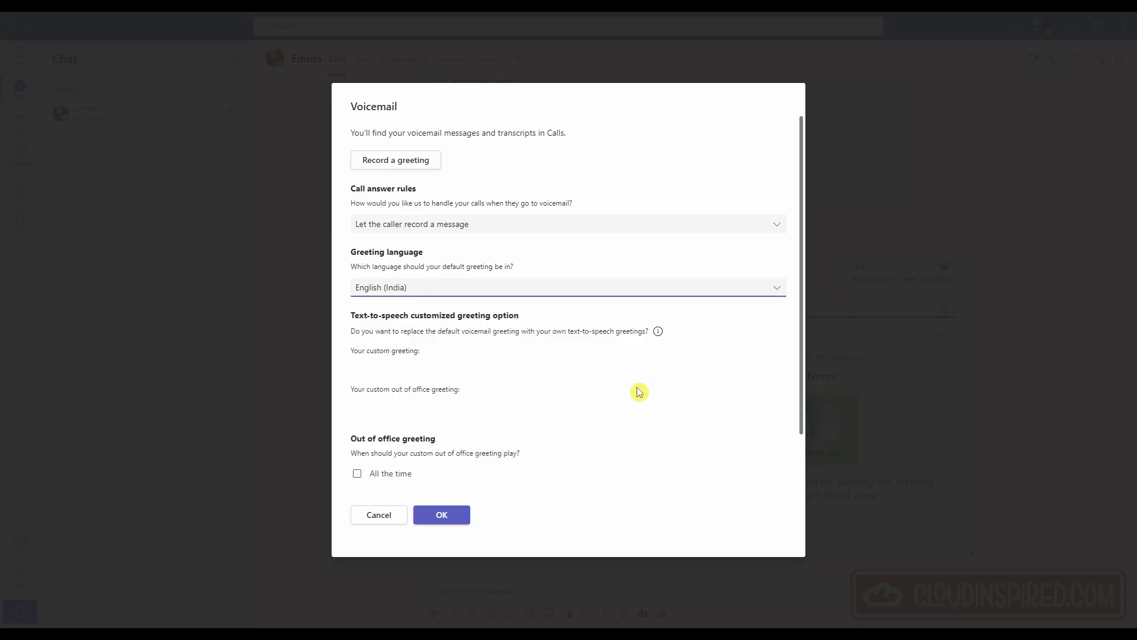
{"action": "left_click", "coordinate": [447, 517]}
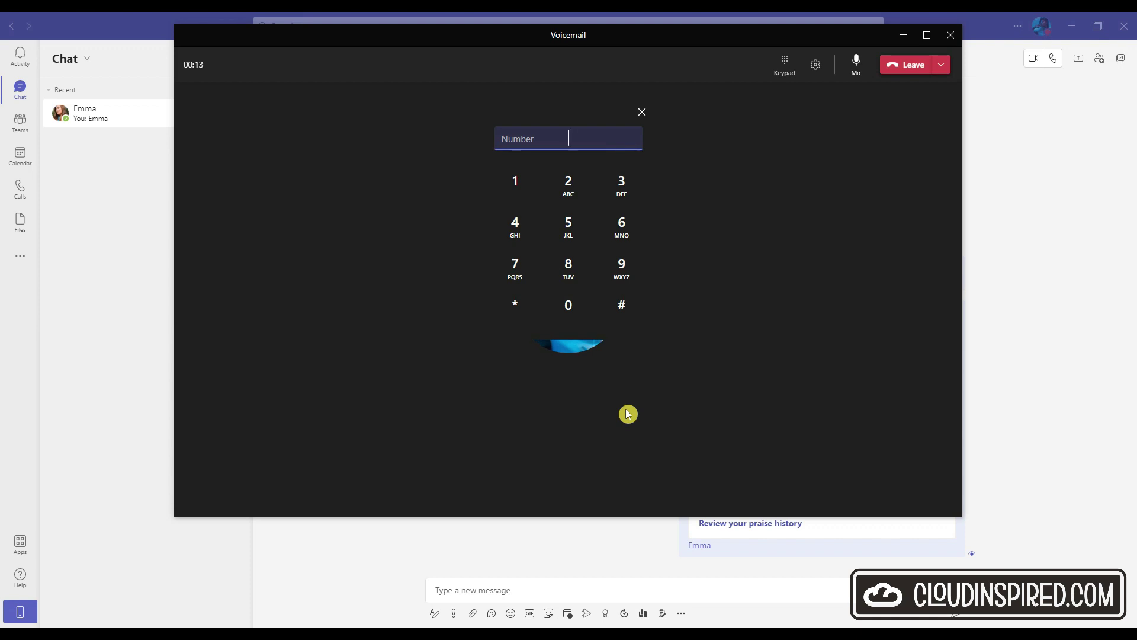
{"action": "left_click", "coordinate": [913, 66]}
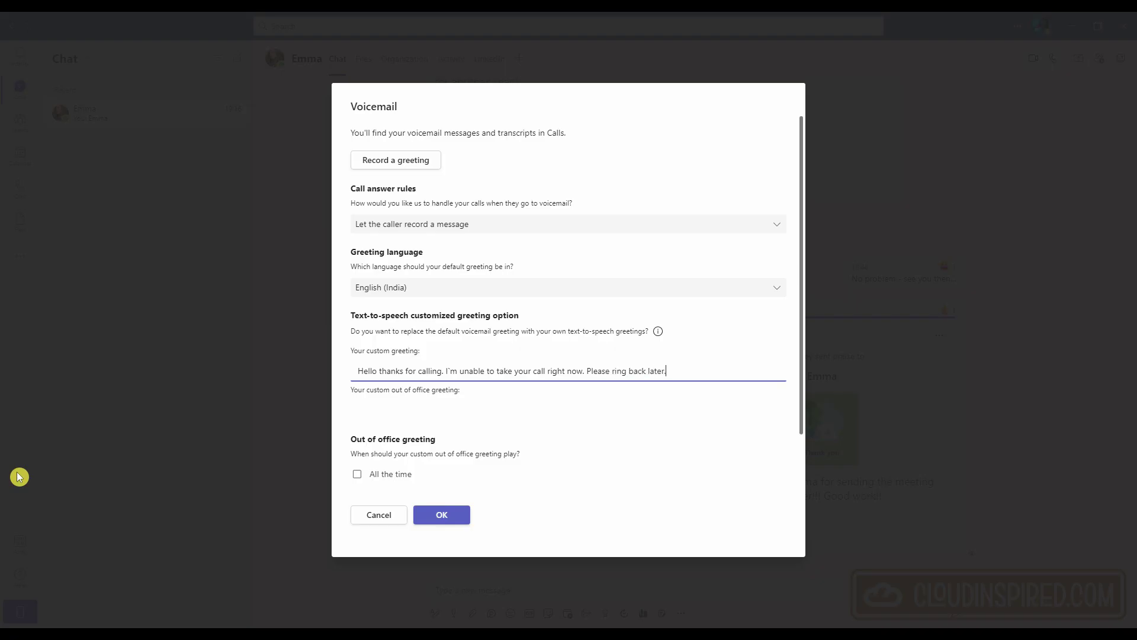
Enter the custom text-to-speech greeting "Hello thanks for calling. I'm unable to take your call right now. Please ring back later."
{"action": "type", "text": "Thank"}
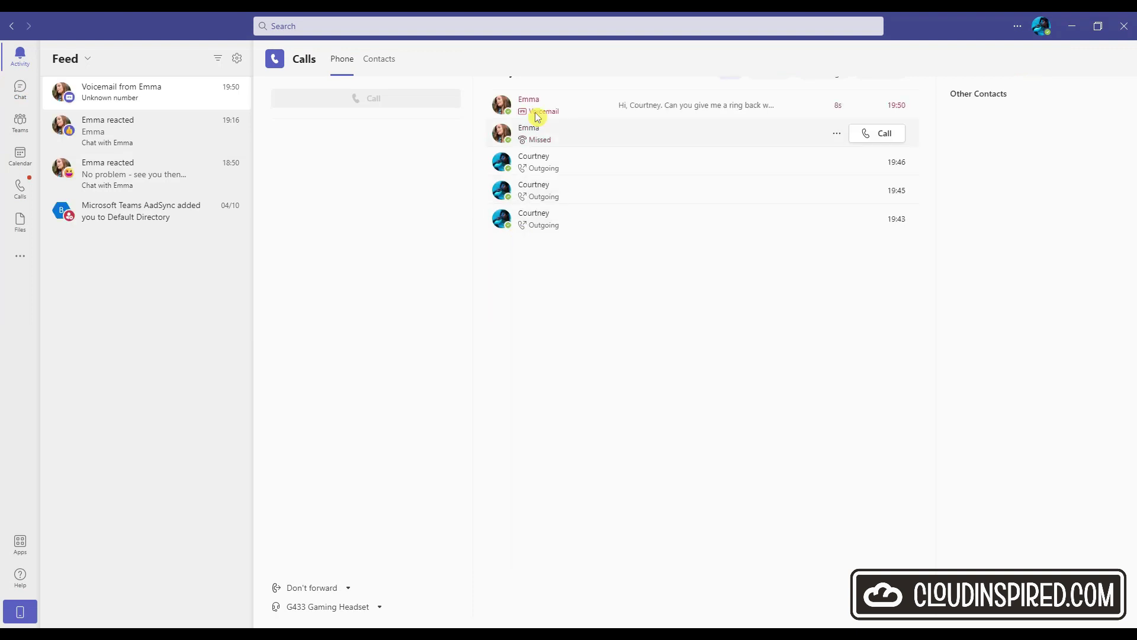
Open the 19:50 voicemail in the call history and play it at 2x speed
{"action": "left_click", "coordinate": [536, 110]}
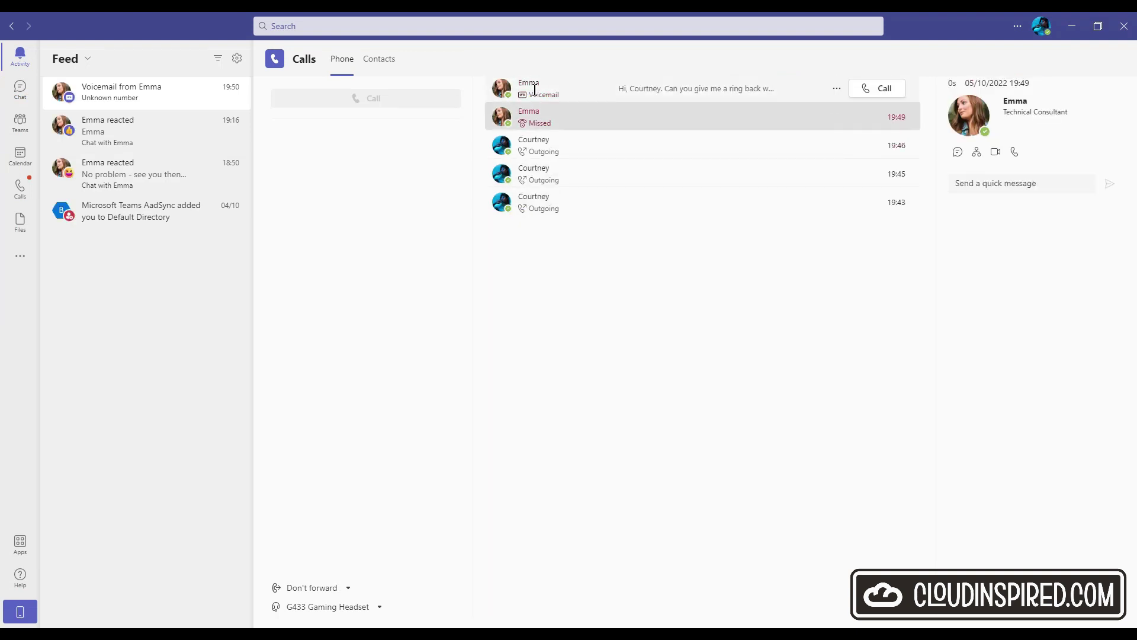
{"action": "left_click", "coordinate": [535, 90]}
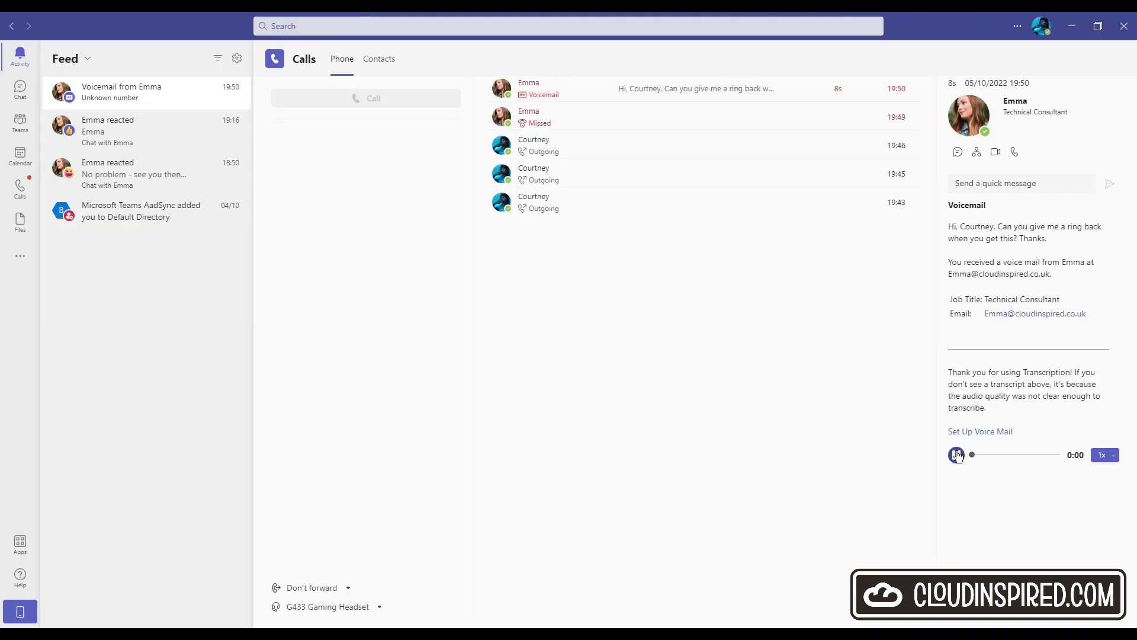
{"action": "left_click", "coordinate": [778, 518]}
{"action": "left_click", "coordinate": [1112, 456]}
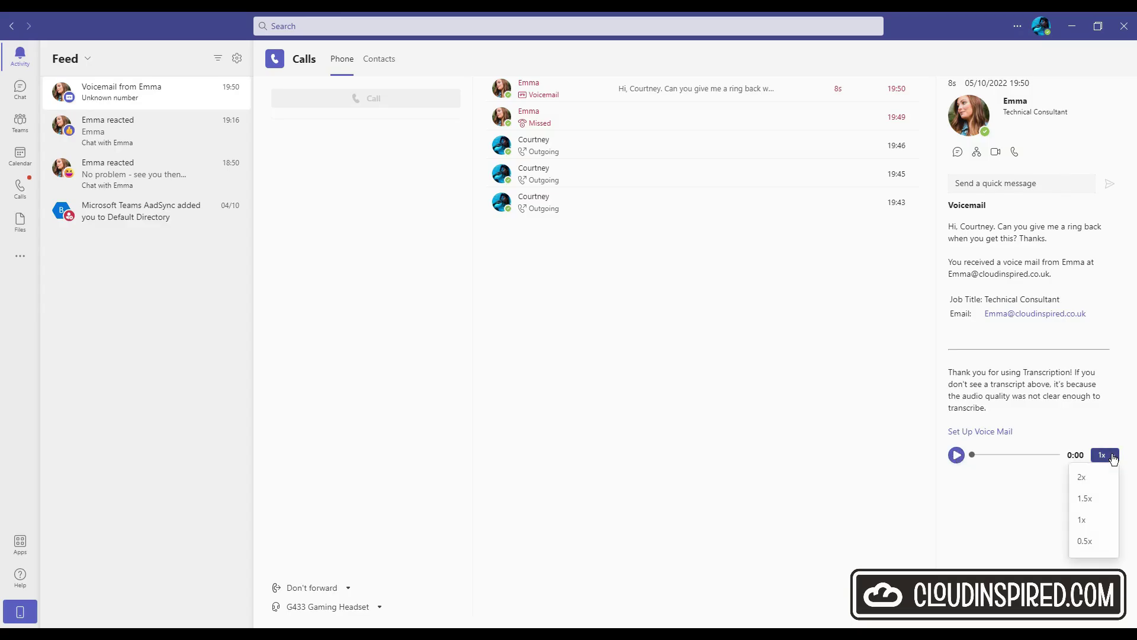
{"action": "left_click", "coordinate": [1107, 482]}
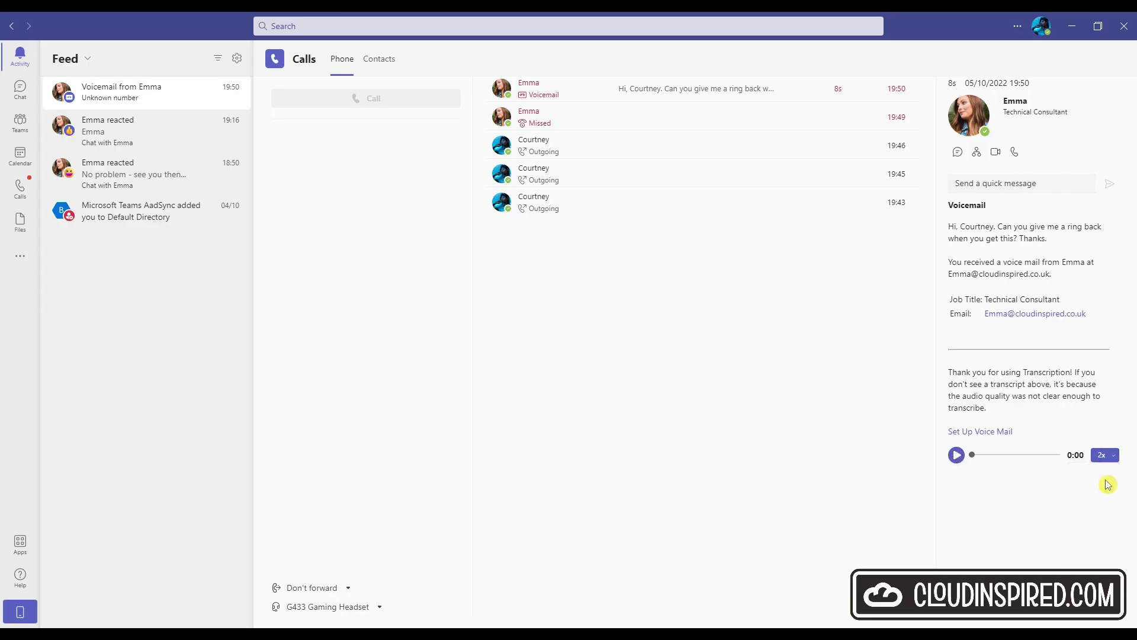
{"action": "left_click", "coordinate": [955, 455]}
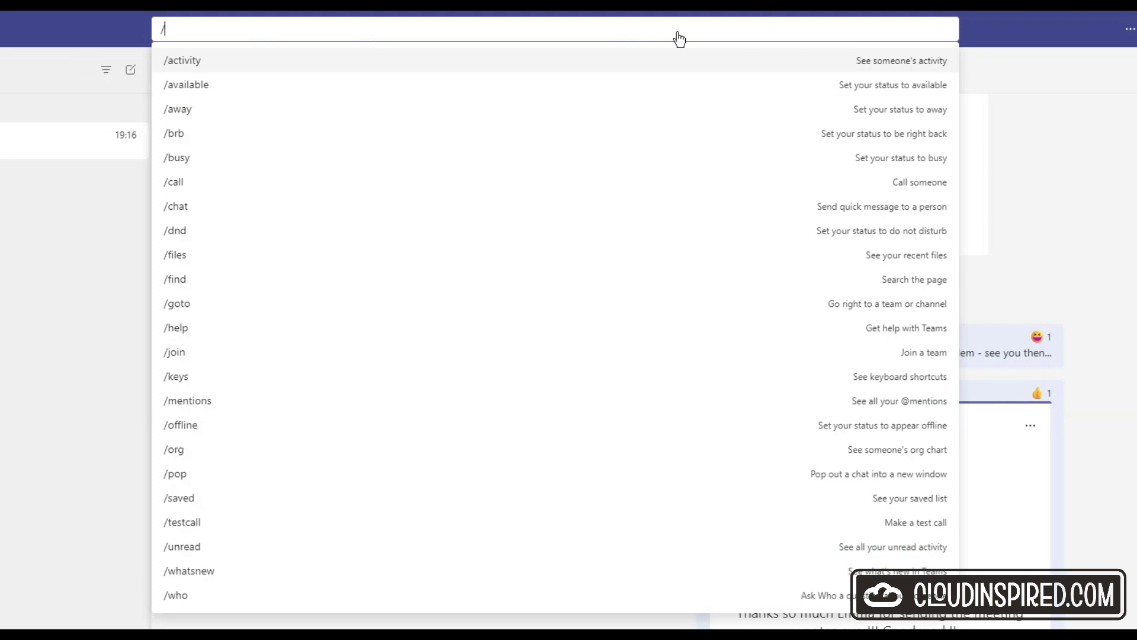
Set the availability status to Be right back with the /brb command and check it on the profile
{"action": "type", "text": "brb"}
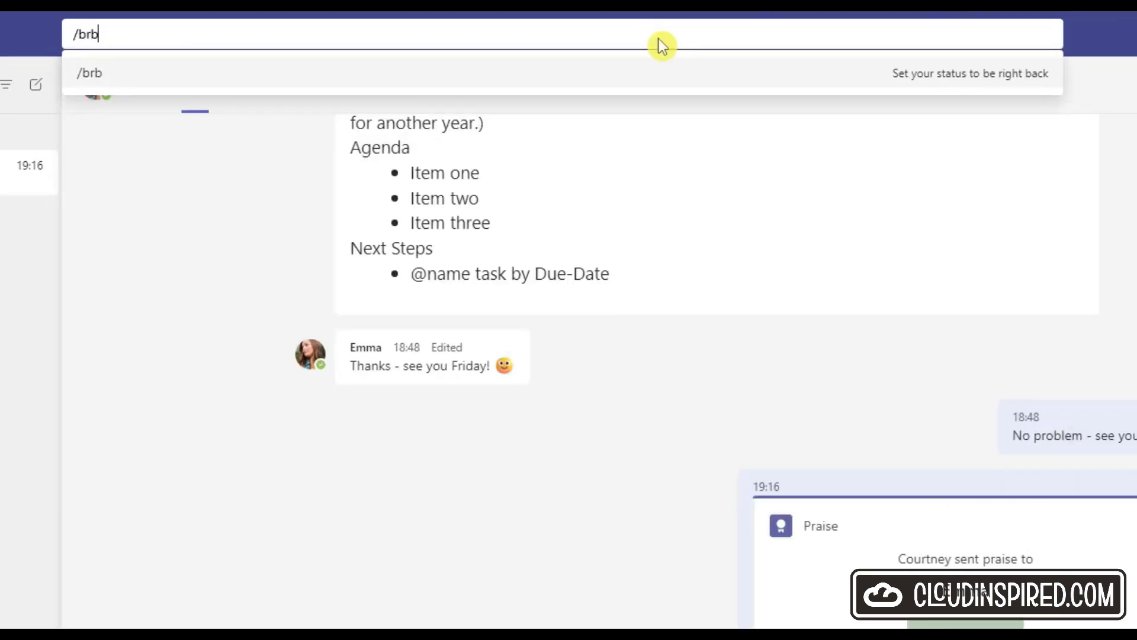
{"action": "key", "text": "Return"}
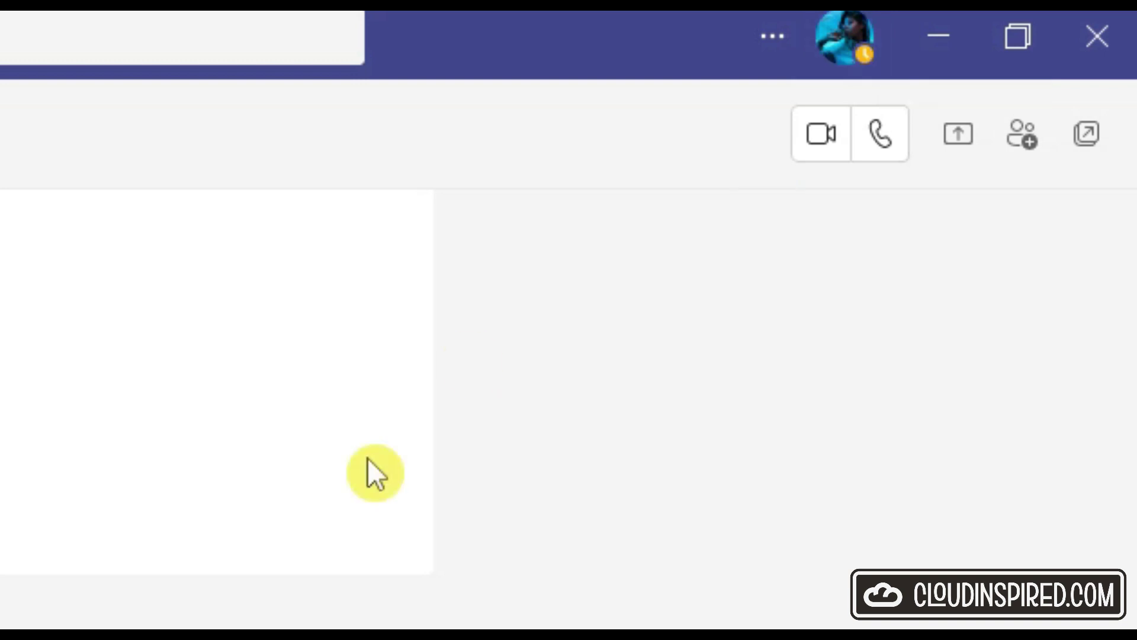
{"action": "left_click", "coordinate": [864, 59]}
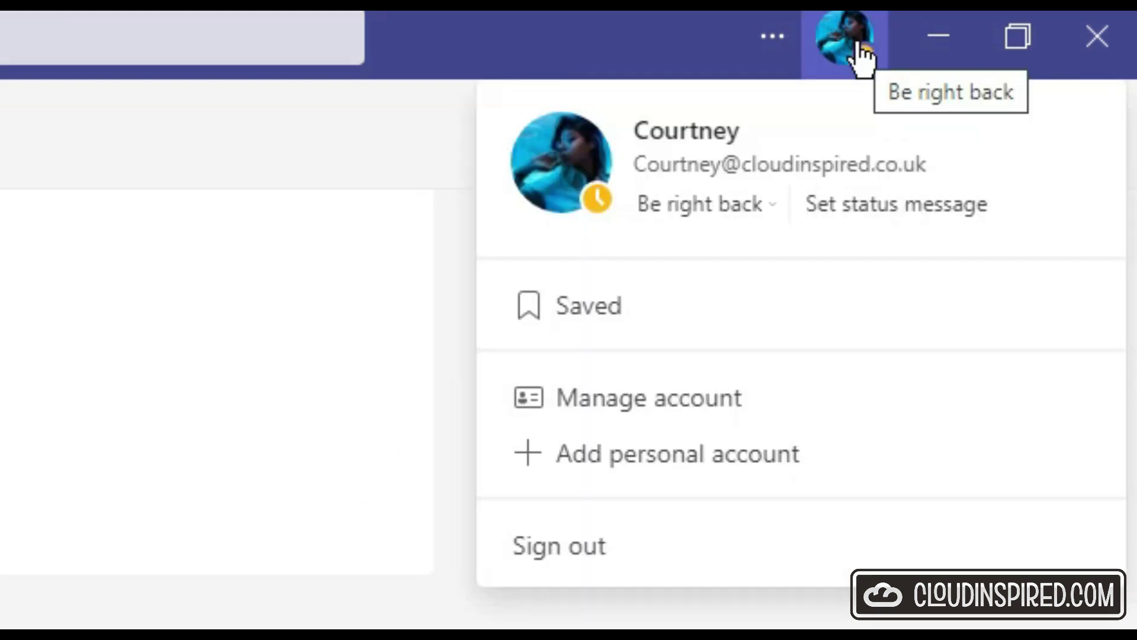
{"action": "left_click", "coordinate": [863, 58]}
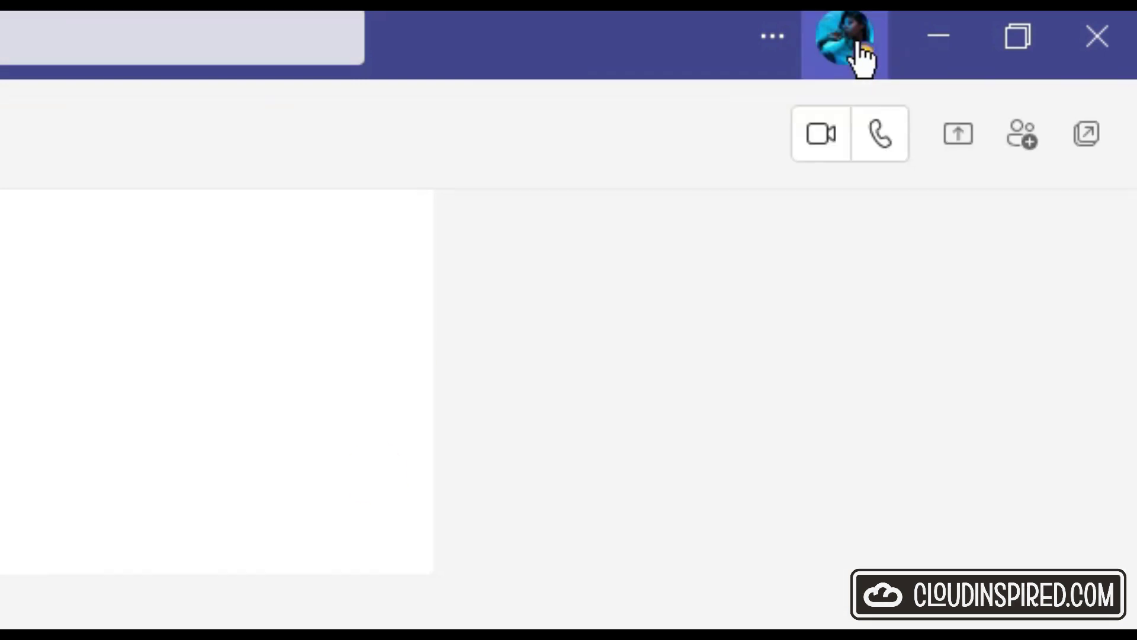
Go to the Default Directory team with the /goto command and open the recent files with /files
{"action": "type", "text": "/goto"}
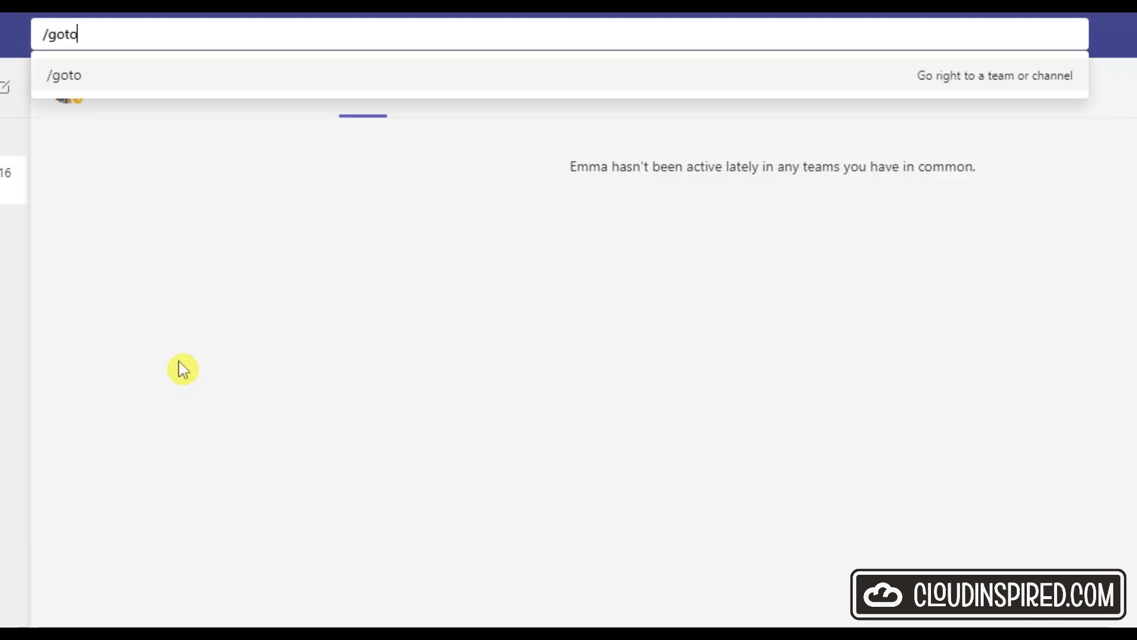
{"action": "key", "text": "Return"}
{"action": "type", "text": "ch"}
{"action": "key", "text": "BackSpace"}
{"action": "key", "text": "BackSpace"}
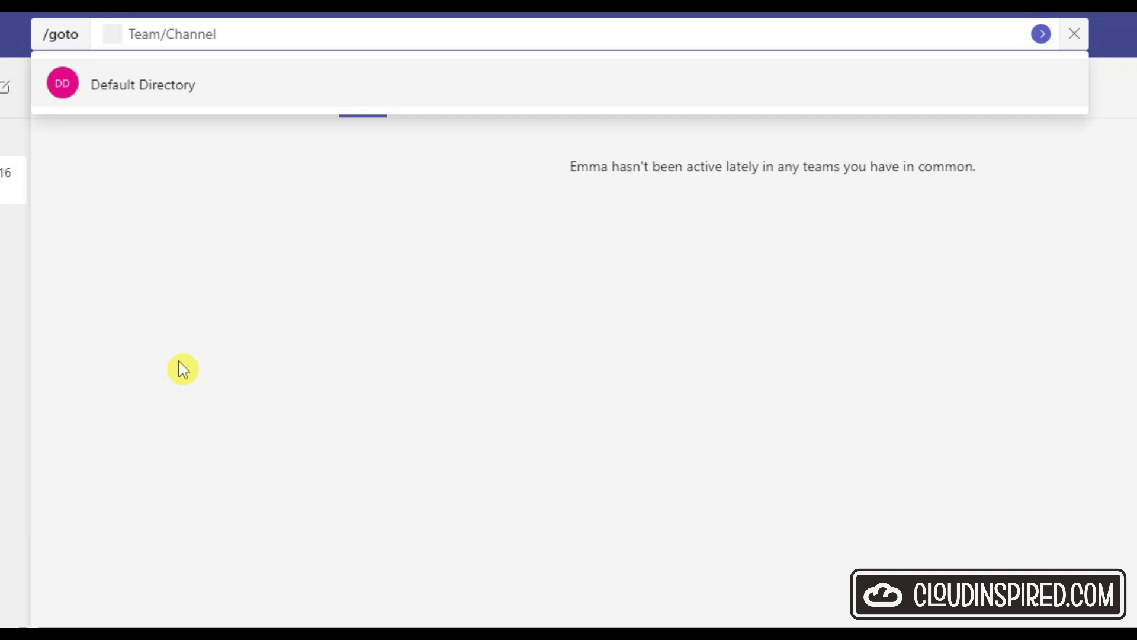
{"action": "key", "text": "Return"}
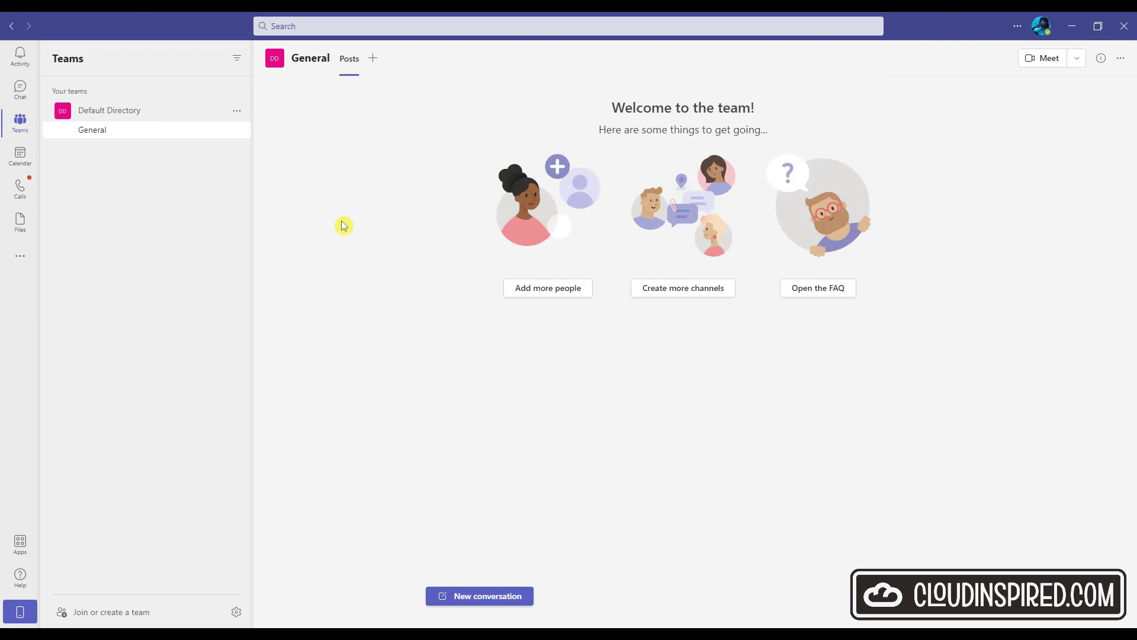
{"action": "type", "text": "/files"}
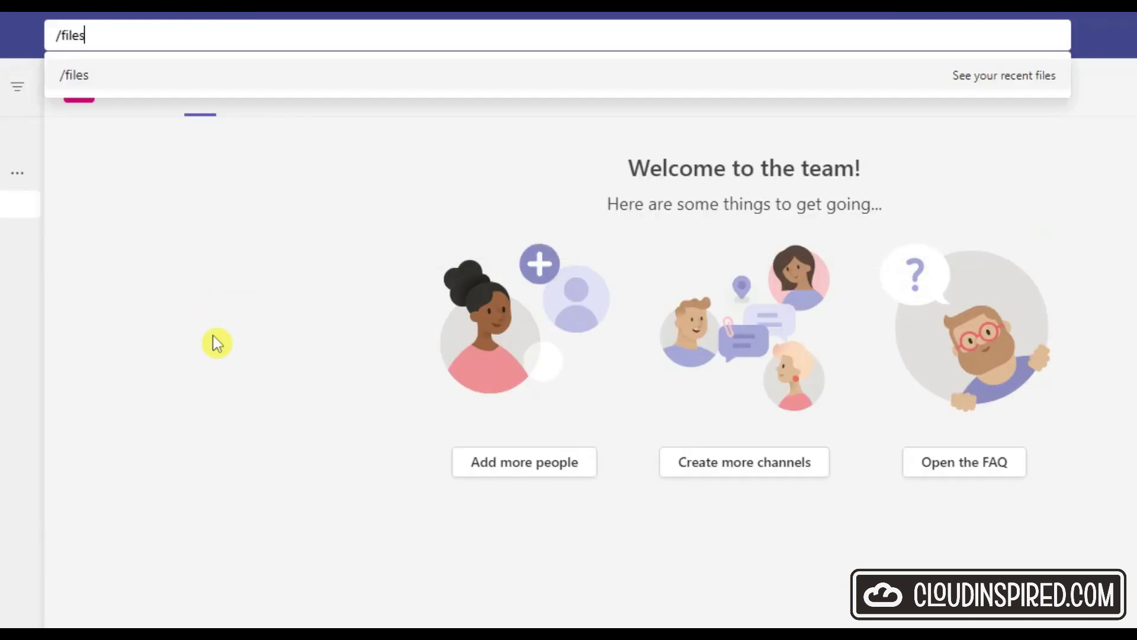
{"action": "key", "text": "Return"}
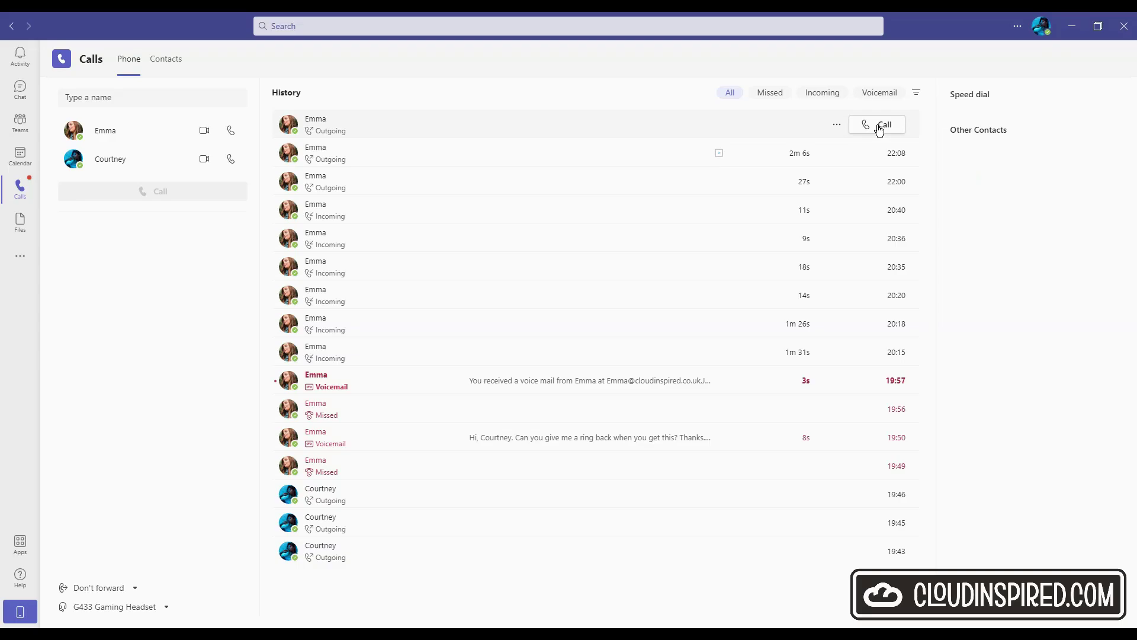
Call the most recent contact in the history and turn on live captions with English (US) as the spoken language
{"action": "left_click", "coordinate": [879, 126]}
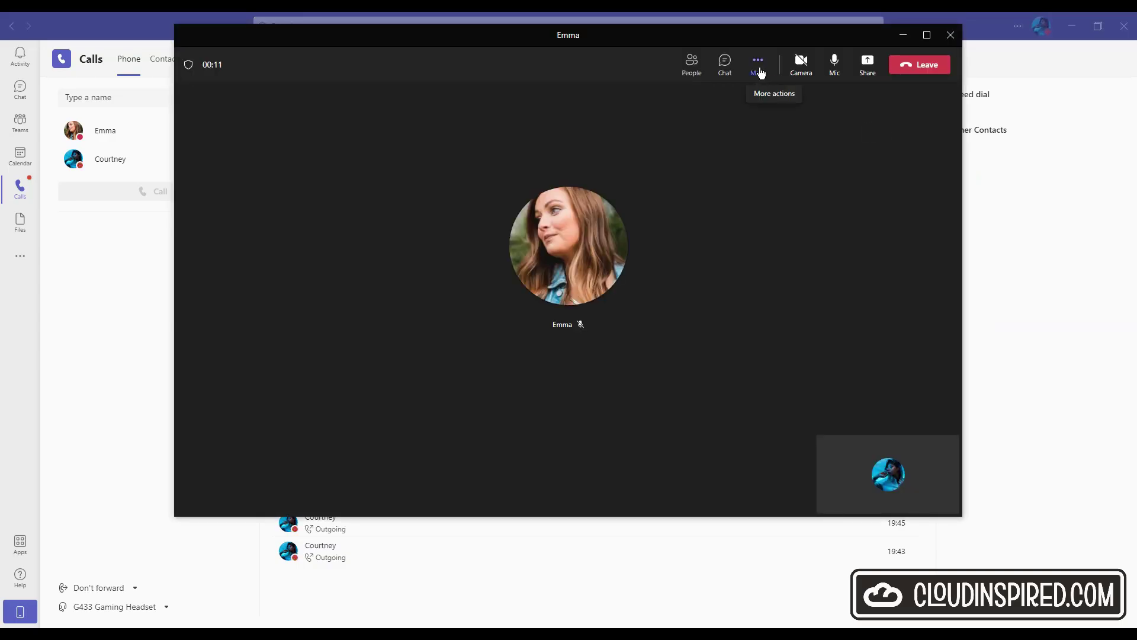
{"action": "left_click", "coordinate": [758, 65]}
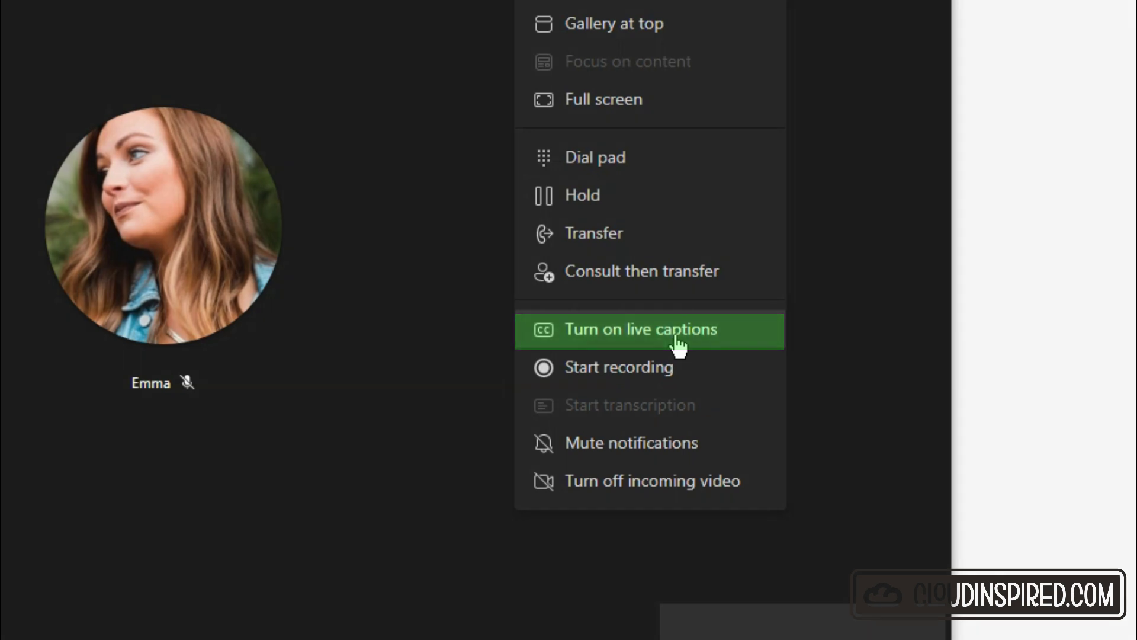
{"action": "left_click", "coordinate": [677, 341]}
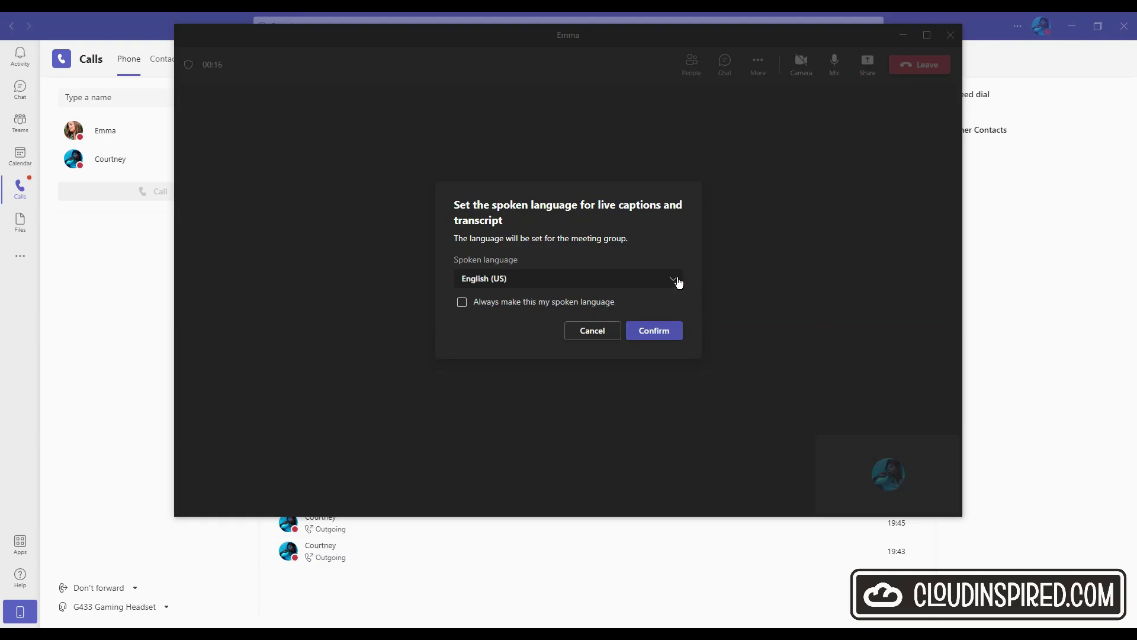
{"action": "left_click", "coordinate": [679, 282]}
{"action": "scroll", "coordinate": [675, 333], "scroll_direction": "down", "scroll_amount": 10}
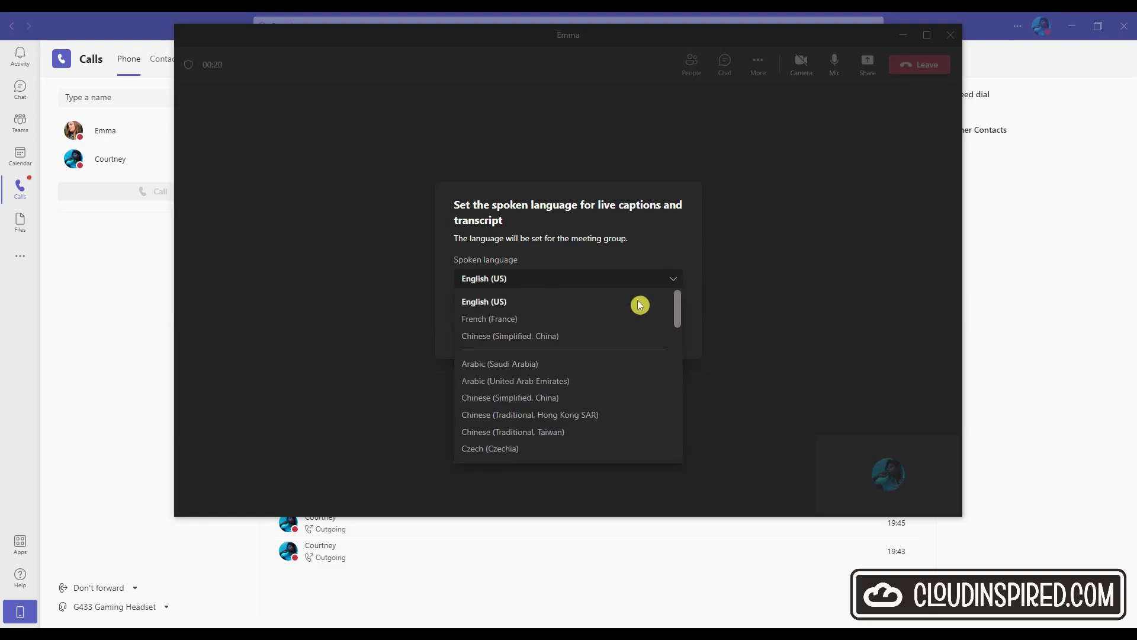
{"action": "left_click", "coordinate": [640, 305]}
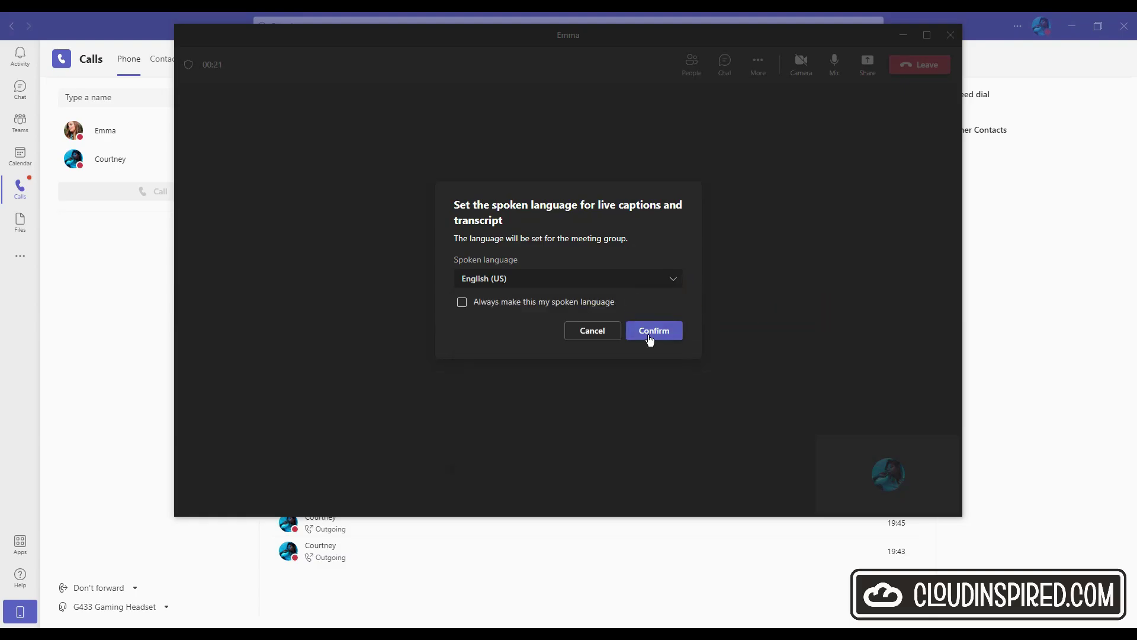
{"action": "left_click", "coordinate": [652, 333]}
Start recording the captioned call and leave it after speaking
{"action": "left_click", "coordinate": [759, 62]}
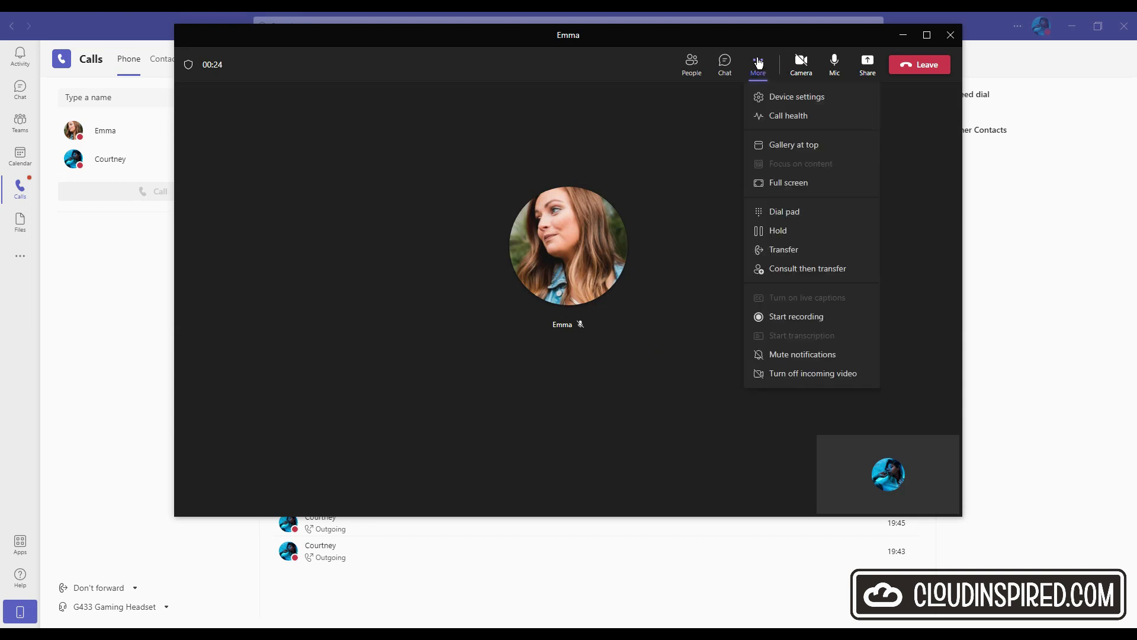
{"action": "left_click", "coordinate": [792, 317]}
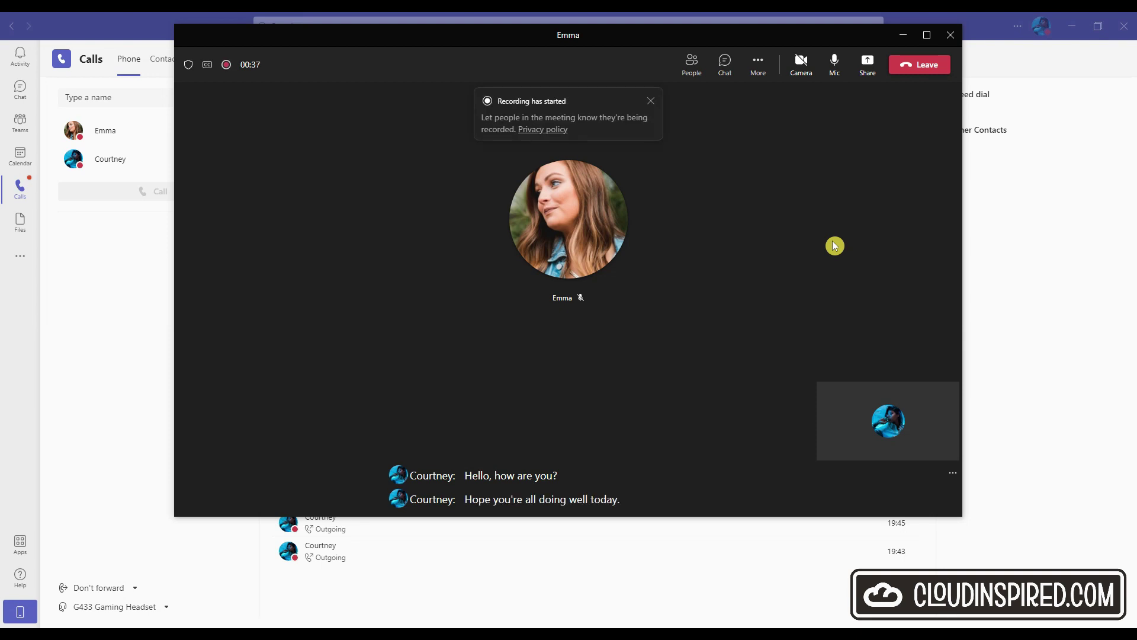
{"action": "left_click", "coordinate": [926, 68]}
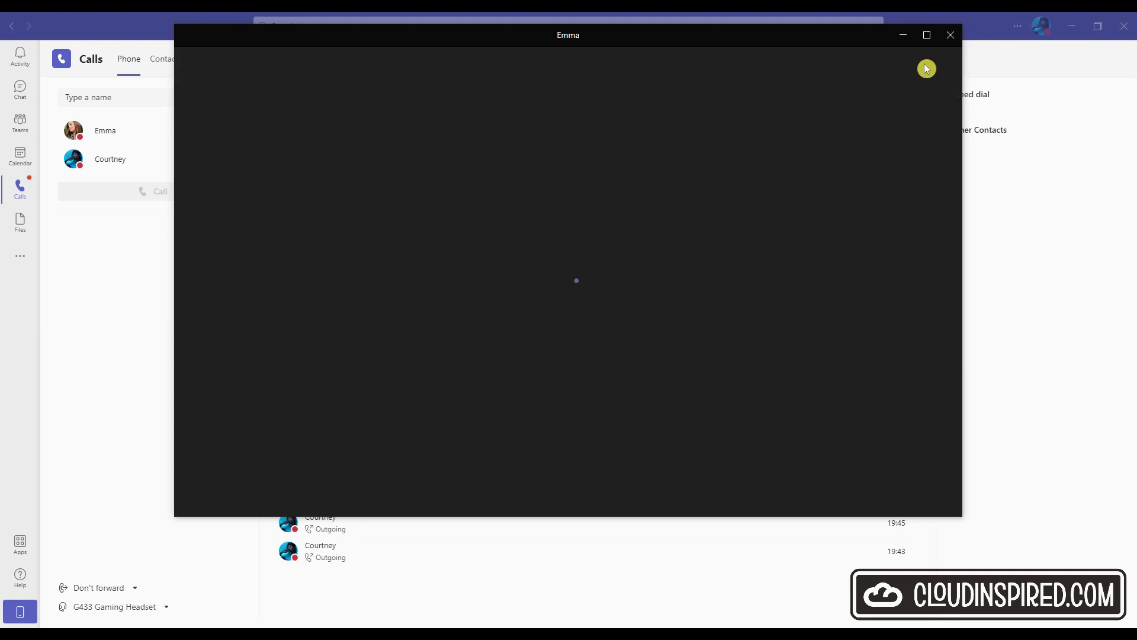
Start transcription in the meeting with English (US) as the spoken language, and mute the microphone after speaking
{"action": "left_click", "coordinate": [183, 116]}
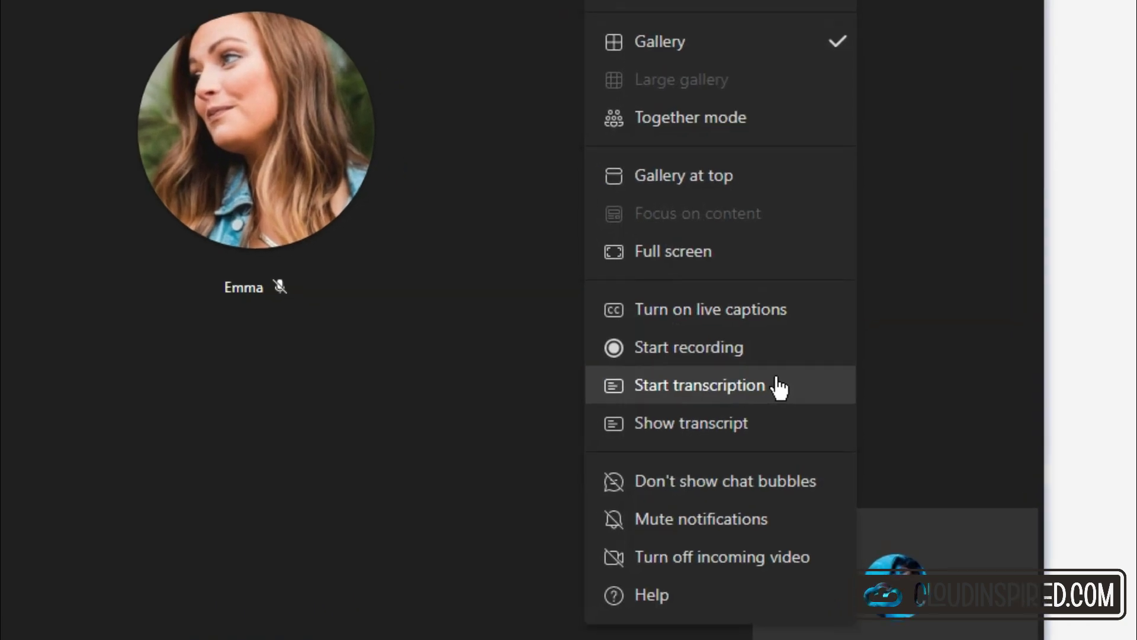
{"action": "left_click", "coordinate": [780, 386]}
{"action": "left_click", "coordinate": [673, 280]}
{"action": "left_click_drag", "start_coordinate": [676, 305], "coordinate": [677, 236]}
{"action": "left_click", "coordinate": [678, 237]}
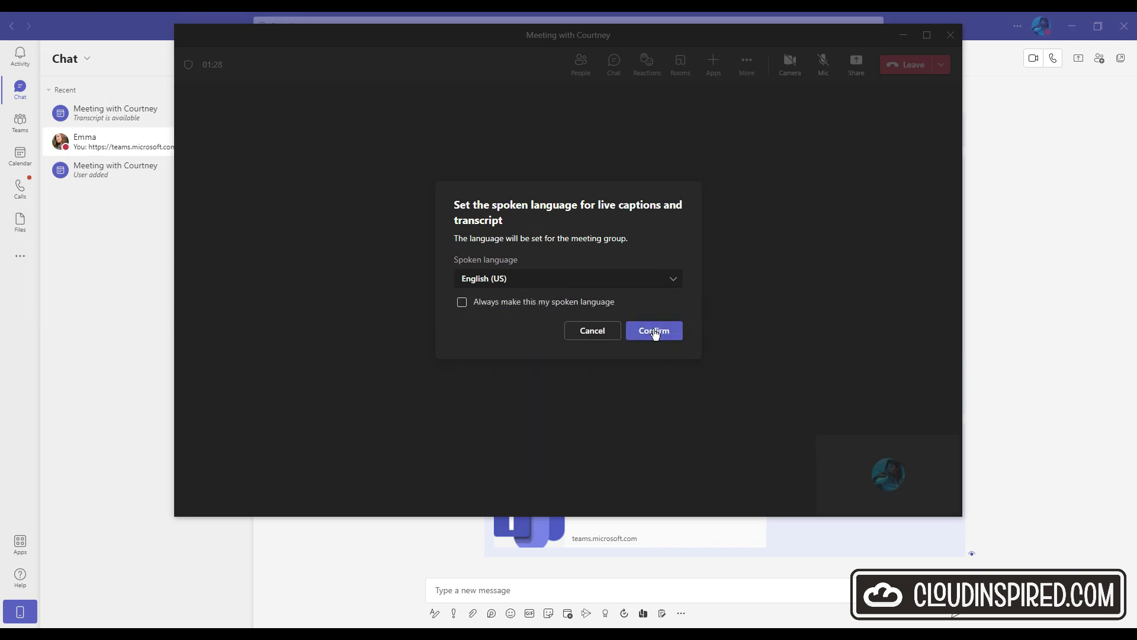
{"action": "left_click", "coordinate": [658, 329]}
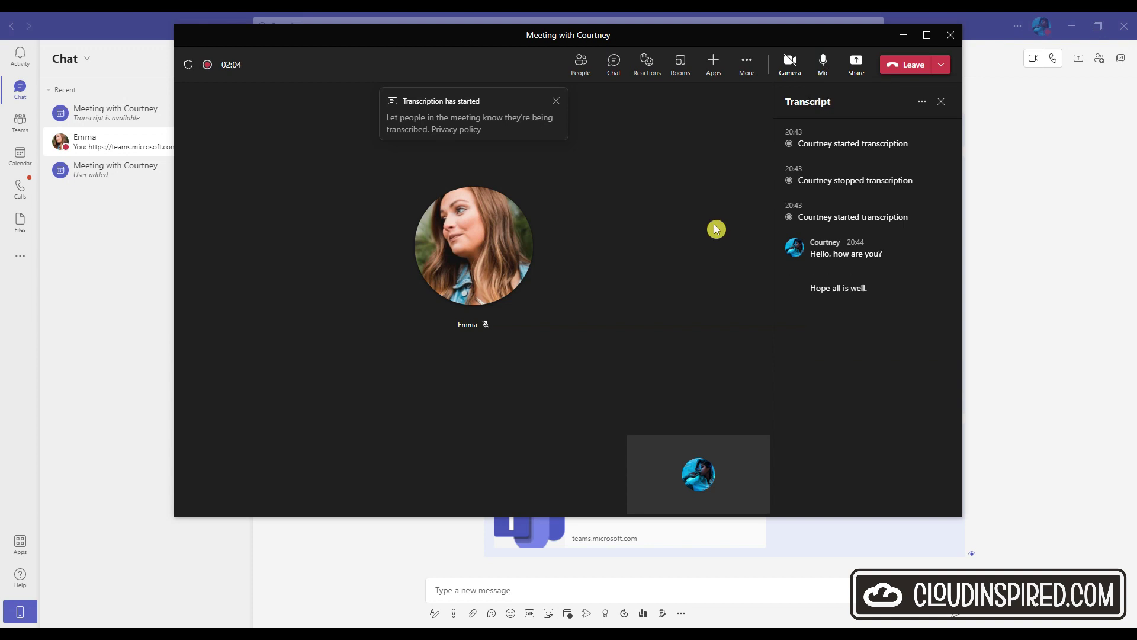
{"action": "left_click", "coordinate": [823, 62]}
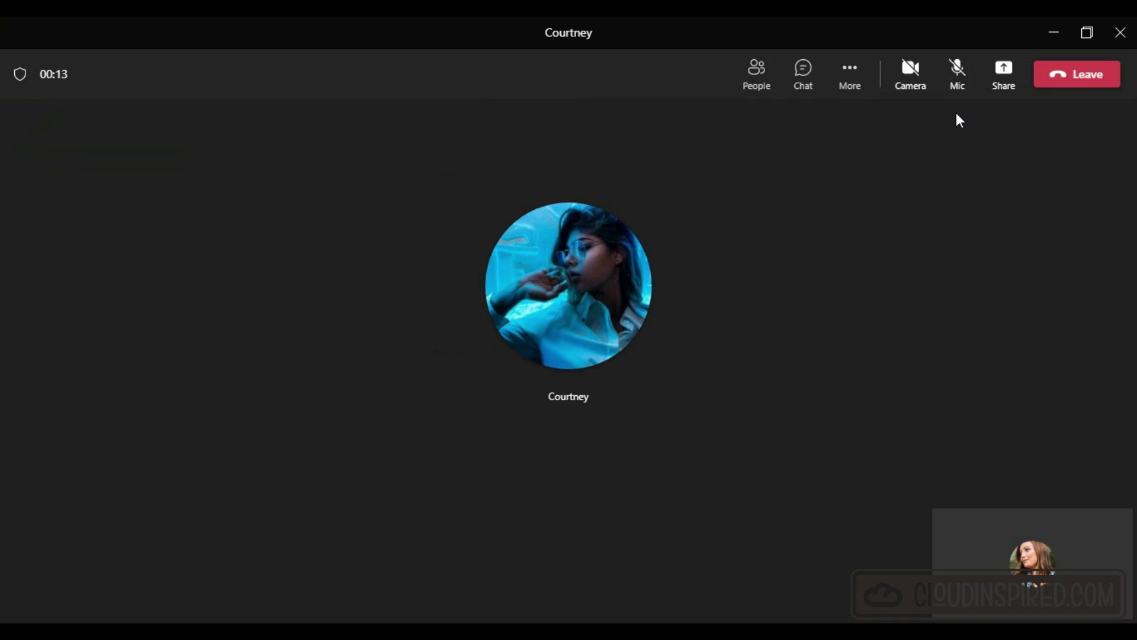
Share Microsoft Whiteboard in the call and create a new whiteboard
{"action": "left_click", "coordinate": [1003, 79]}
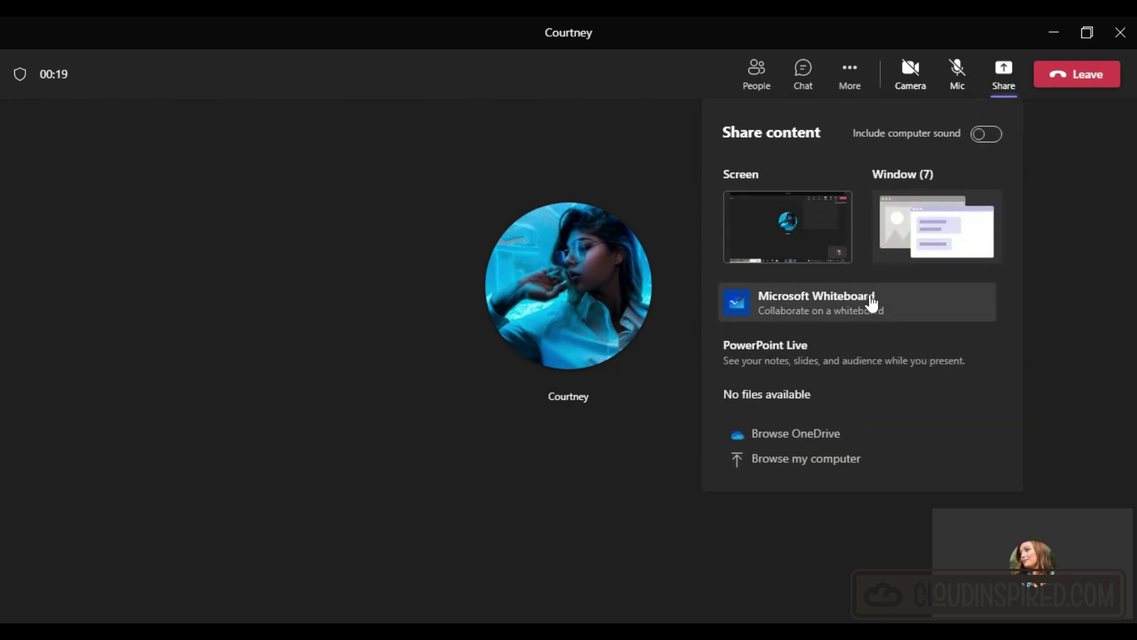
{"action": "left_click", "coordinate": [872, 302]}
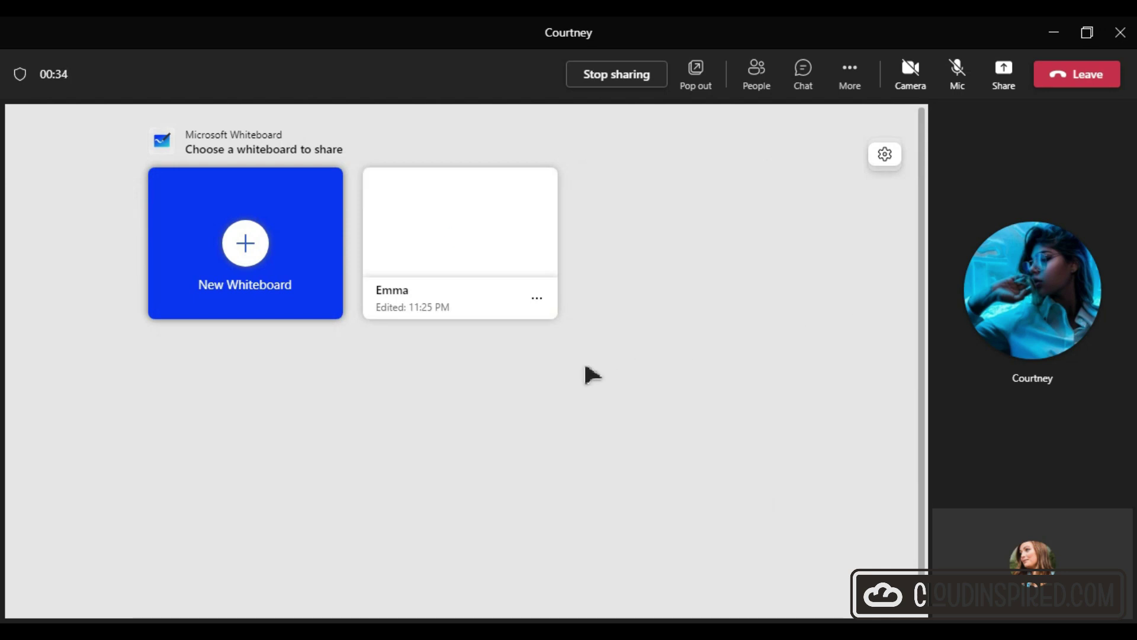
{"action": "left_click", "coordinate": [247, 247]}
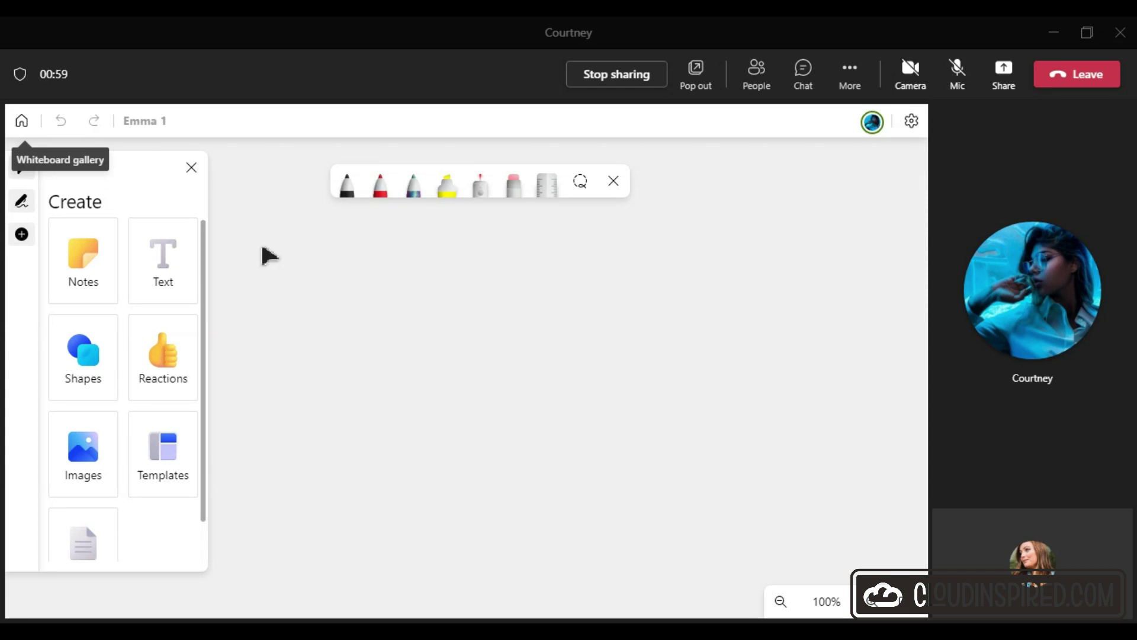
Add a yellow note to the whiteboard, move it slightly down, and title it as the presenter's notes
{"action": "left_click", "coordinate": [98, 280]}
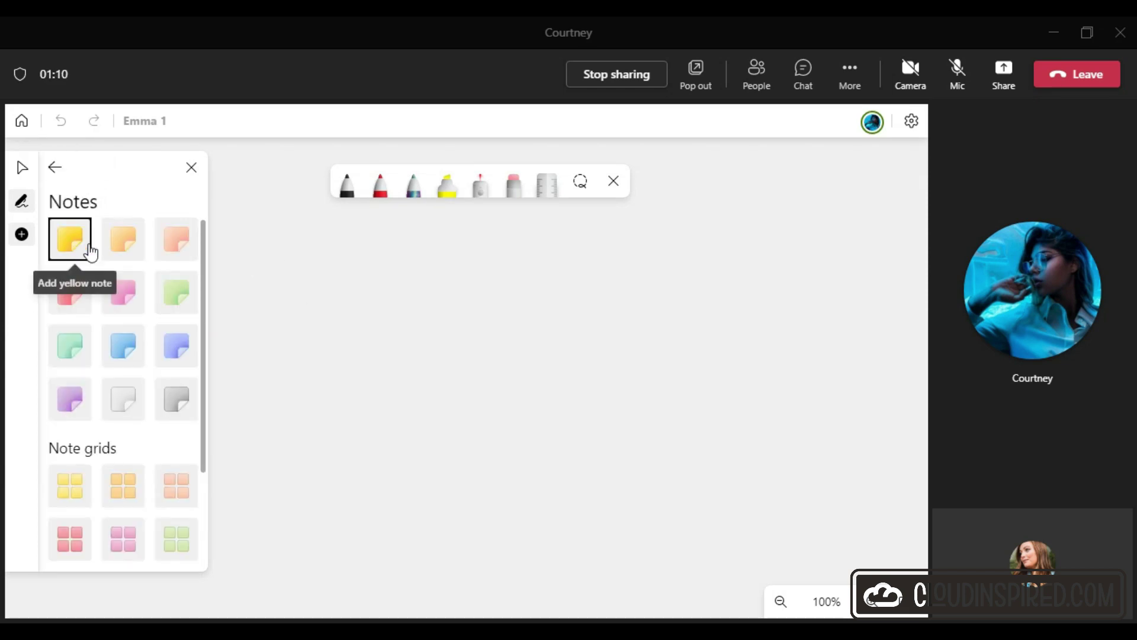
{"action": "left_click_drag", "start_coordinate": [69, 238], "coordinate": [290, 258]}
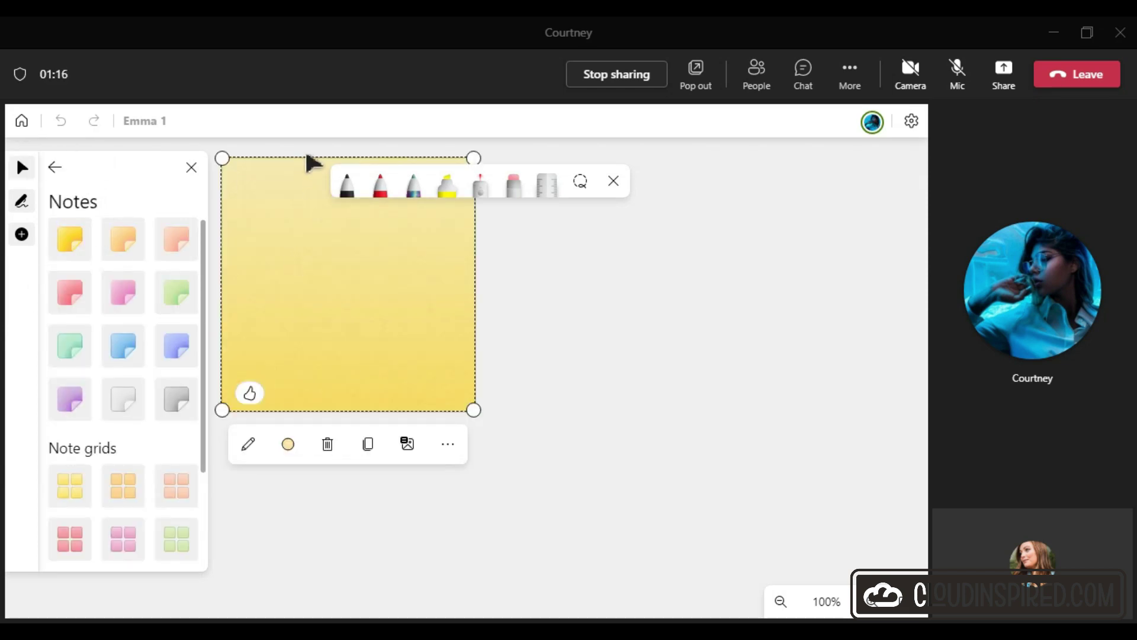
{"action": "left_click_drag", "start_coordinate": [310, 162], "coordinate": [310, 201]}
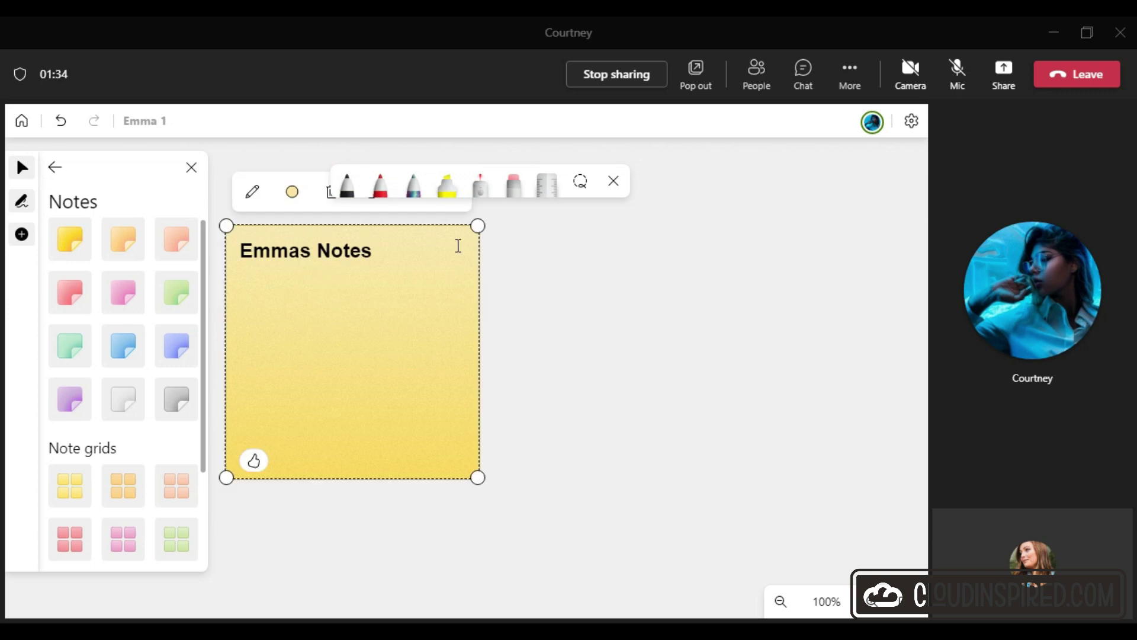
{"action": "left_click", "coordinate": [555, 282]}
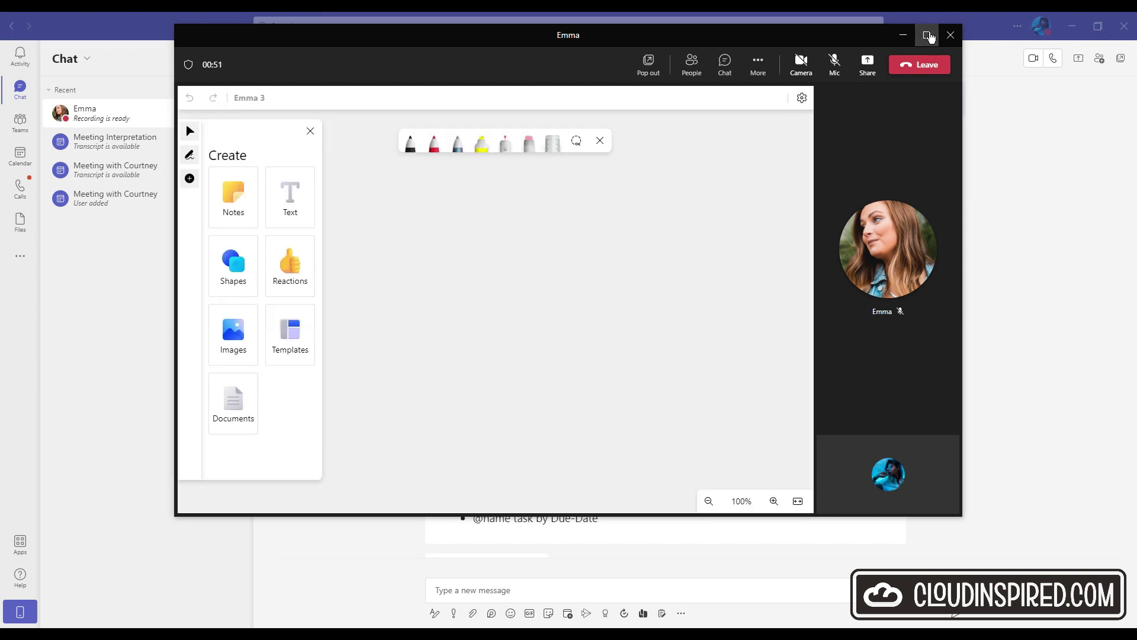
Maximize the call window and add the Topic Brainstorm template from the Brainstorming category to the whiteboard
{"action": "left_click", "coordinate": [927, 35]}
{"action": "left_click", "coordinate": [116, 323]}
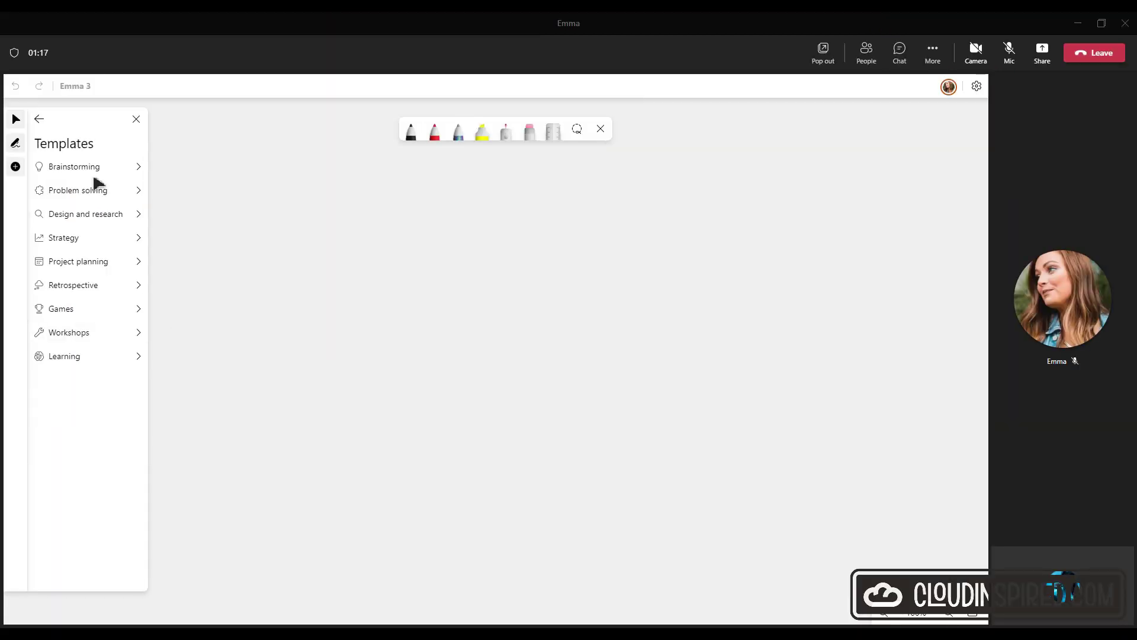
{"action": "left_click", "coordinate": [92, 166]}
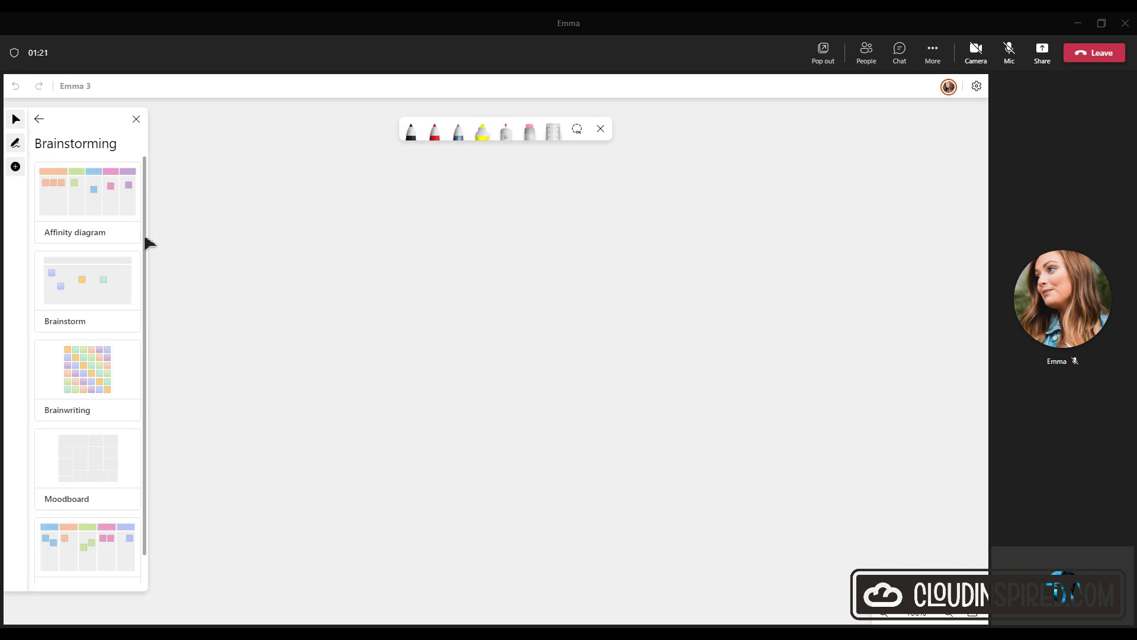
{"action": "scroll", "coordinate": [148, 330], "scroll_direction": "down", "scroll_amount": 1}
{"action": "left_click", "coordinate": [97, 522]}
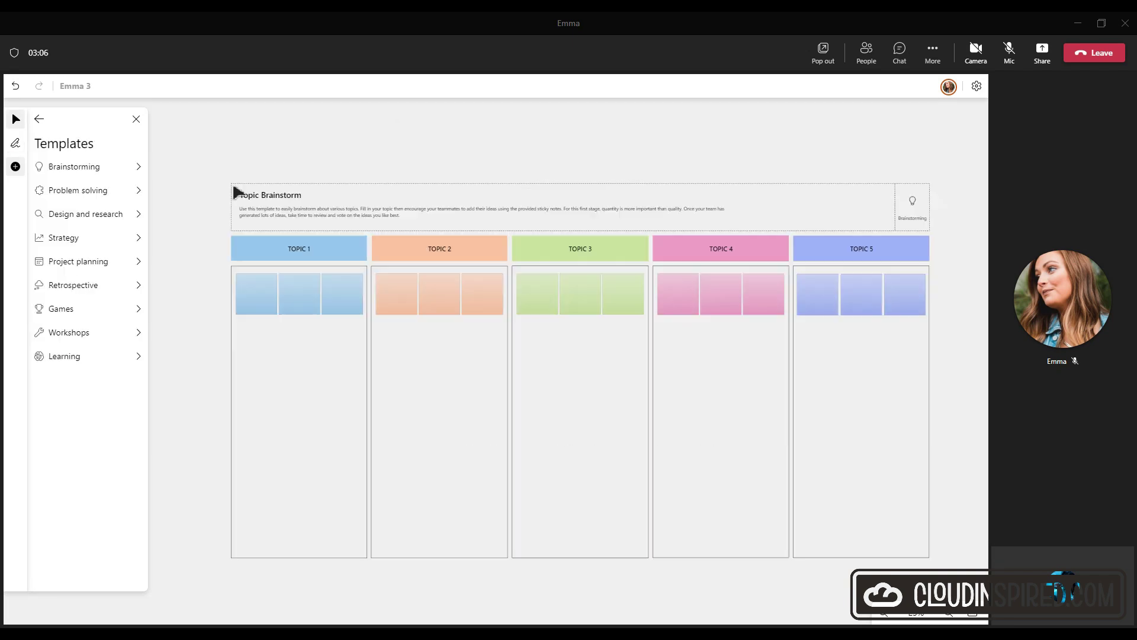
{"action": "left_click", "coordinate": [256, 192]}
{"action": "key", "text": "Escape"}
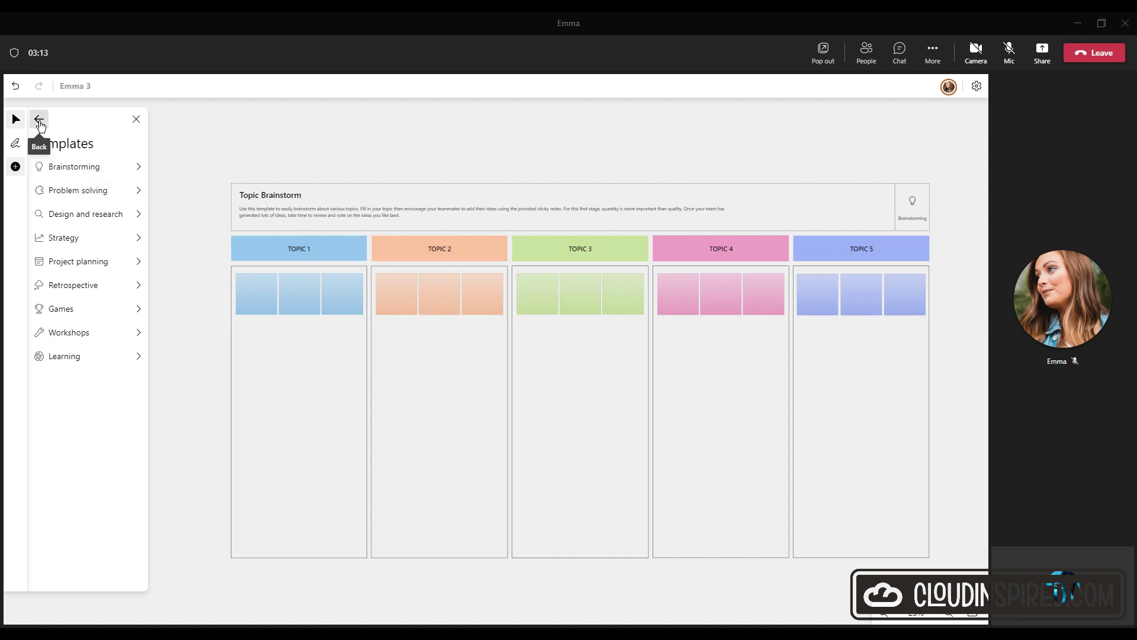
Browse the whiteboard templates in the Games, Problem solving, and Design and research categories
{"action": "left_click", "coordinate": [39, 120]}
{"action": "left_click", "coordinate": [112, 322]}
{"action": "left_click", "coordinate": [117, 315]}
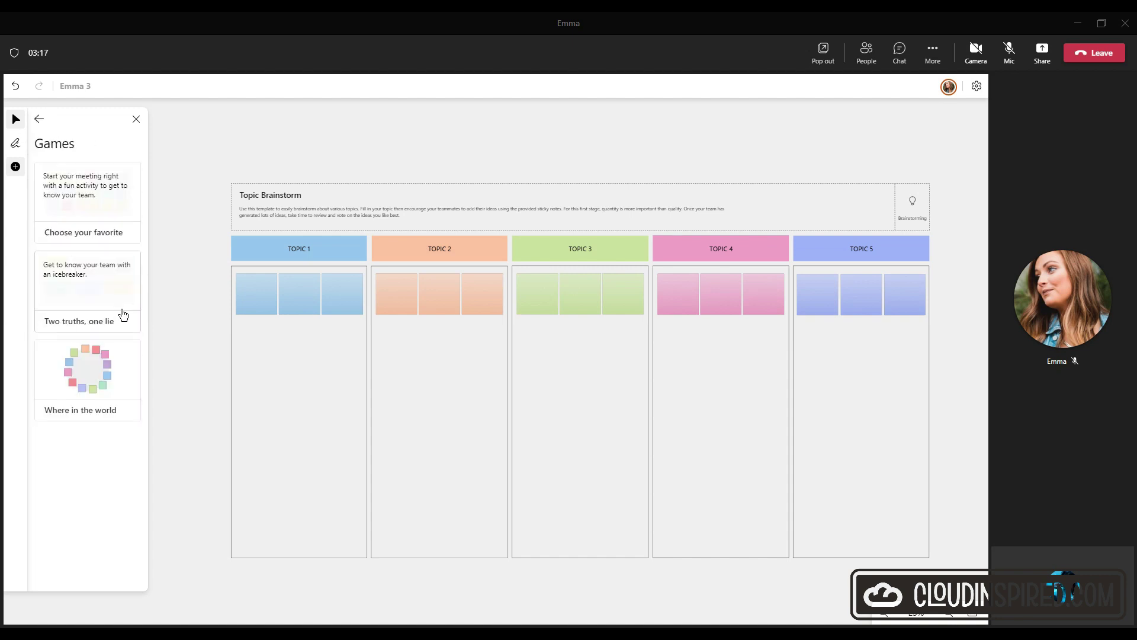
{"action": "left_click", "coordinate": [39, 119]}
{"action": "left_click", "coordinate": [112, 190]}
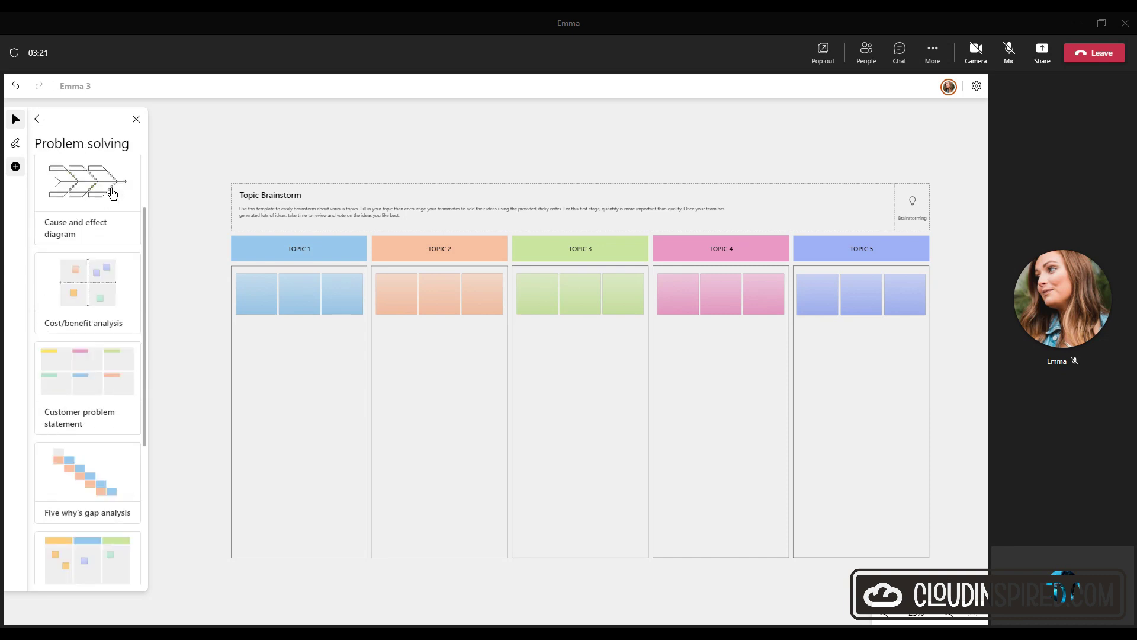
{"action": "scroll", "coordinate": [109, 190], "scroll_direction": "down", "scroll_amount": 4}
{"action": "left_click", "coordinate": [40, 120]}
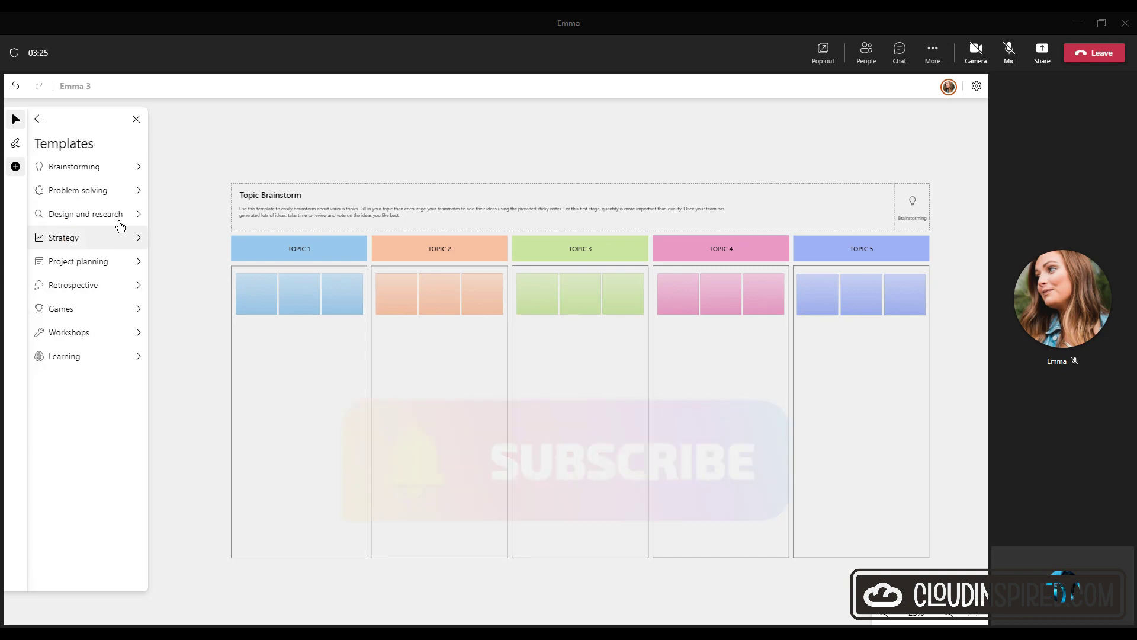
{"action": "left_click", "coordinate": [121, 220]}
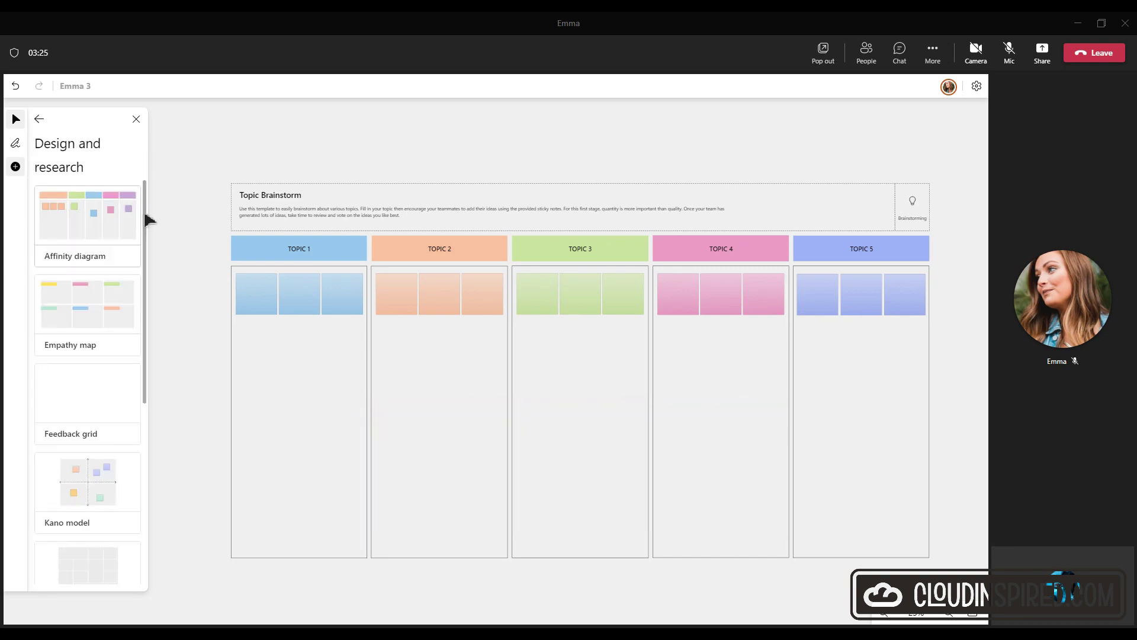